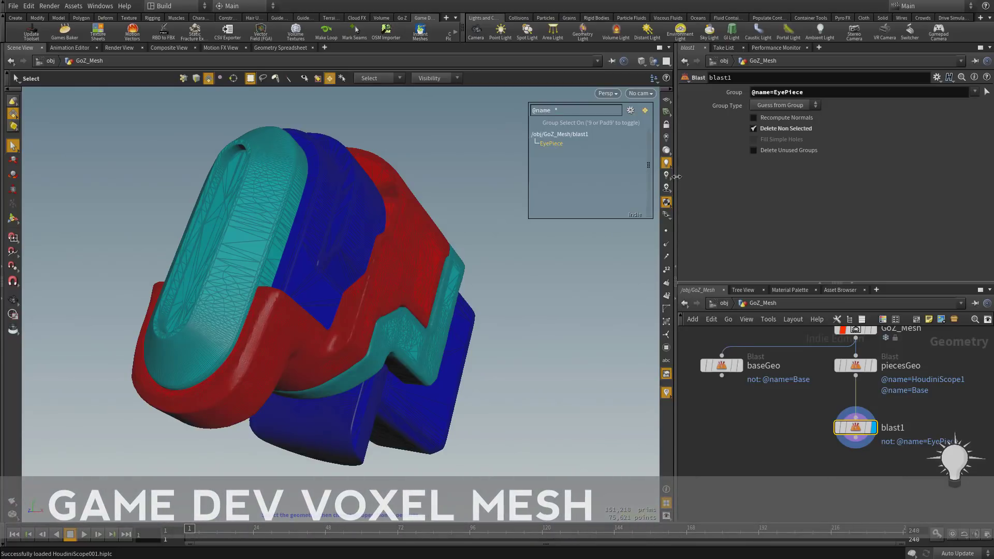
Delete the blast node that isolates the EyePiece, leaving the full piecesGeo geometry displayed in the viewport
scroll(740, 414, down, 3)
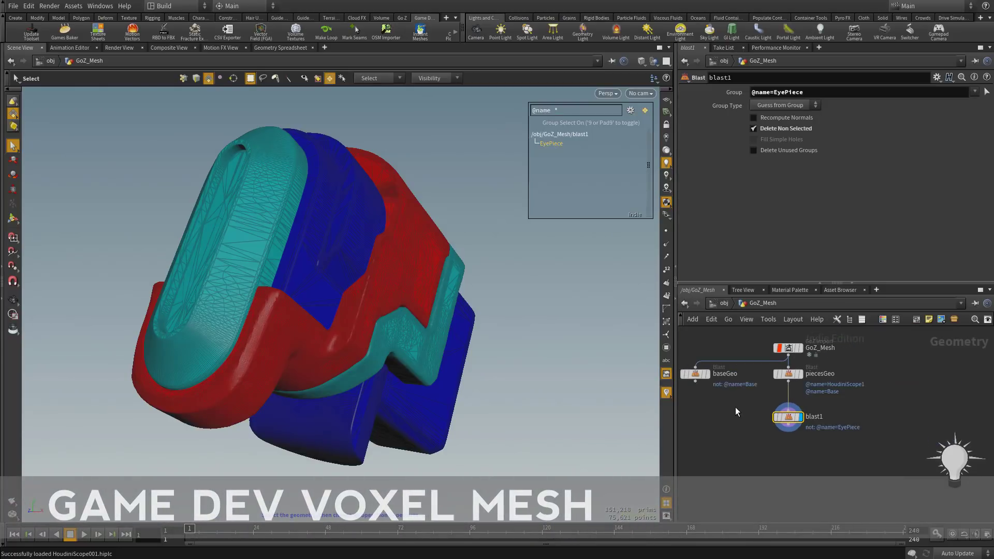
middle_drag(736, 407, 789, 433)
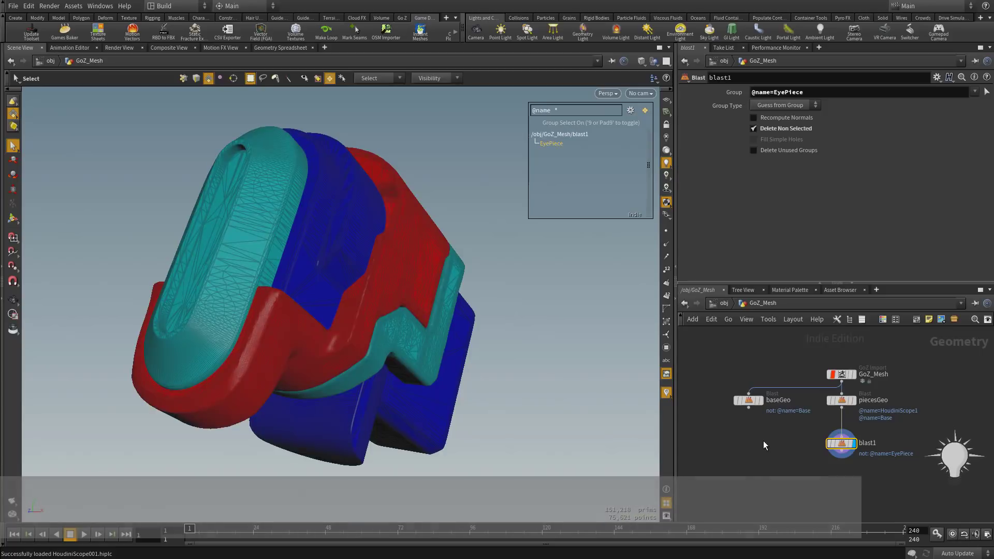
key(Delete)
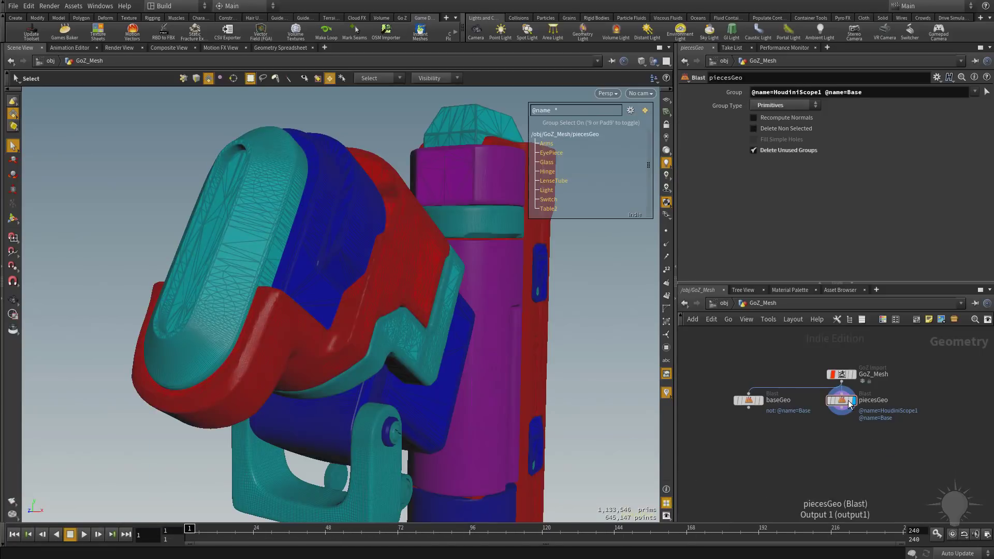
alt+right_drag(568, 358, 383, 308)
alt+drag(296, 291, 486, 337)
alt+middle_drag(486, 337, 389, 306)
alt+right_drag(388, 306, 312, 284)
alt+drag(312, 283, 490, 355)
alt+middle_drag(490, 356, 485, 384)
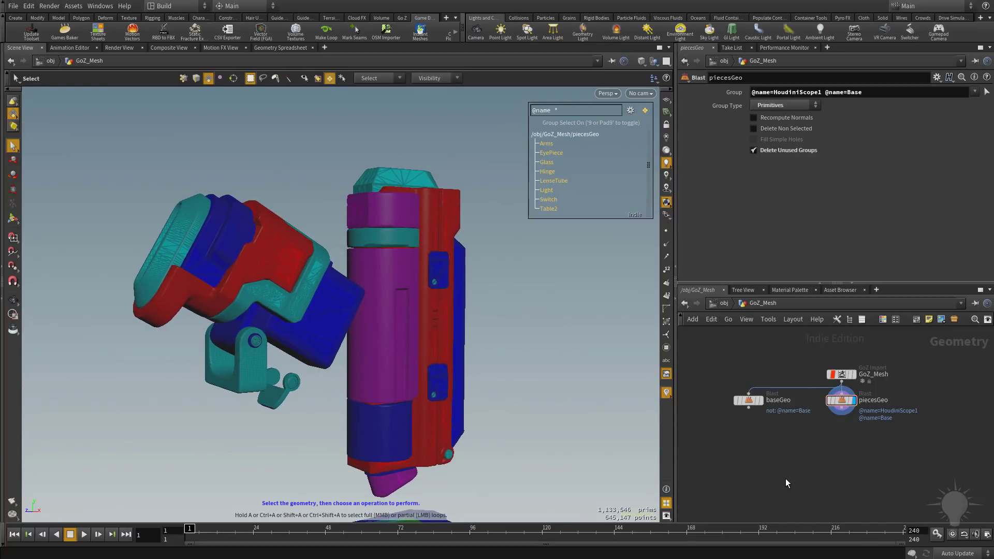
Add a GameDev Voxel Mesh node below piecesGeo and wire the piecesGeo output into its input
key(Tab)
text(vox)
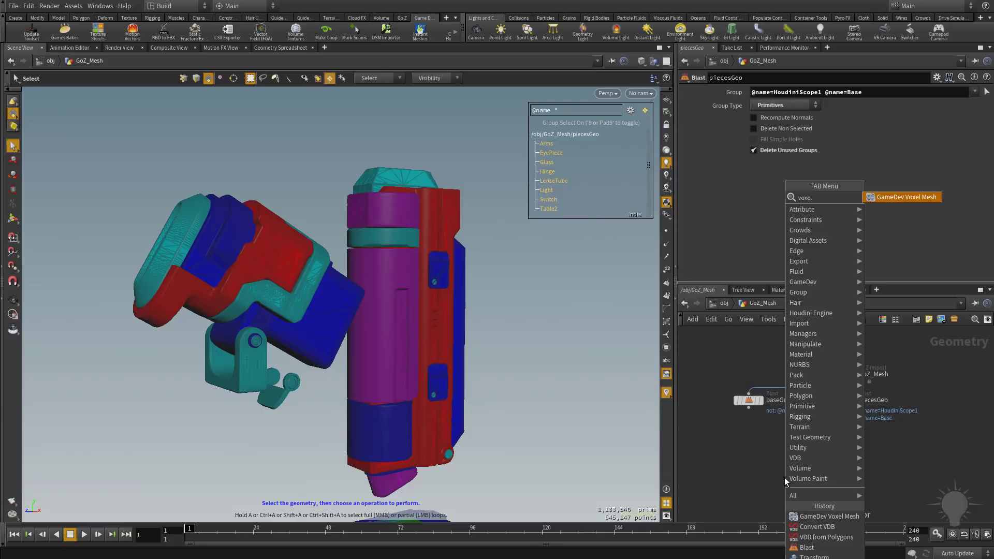
text(el)
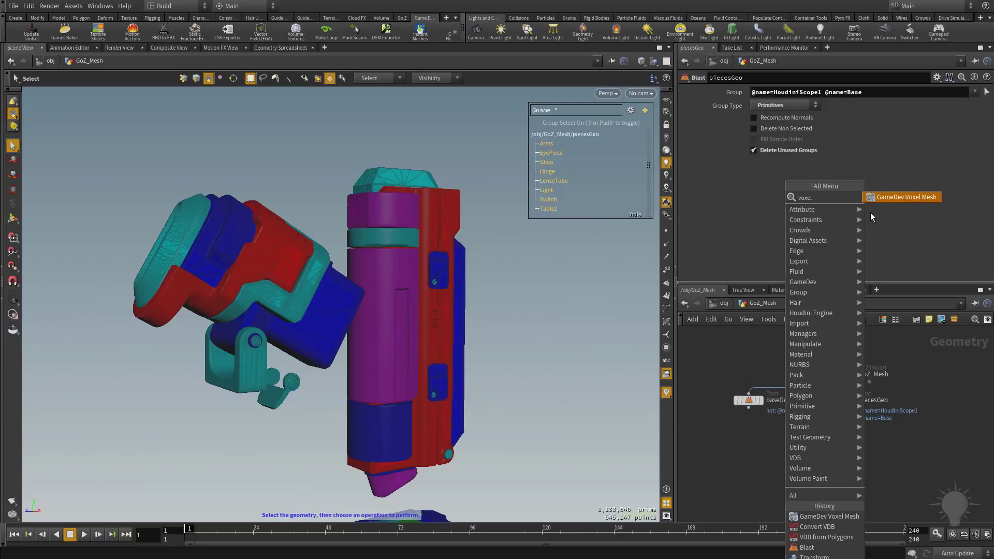
key(Return)
click(844, 453)
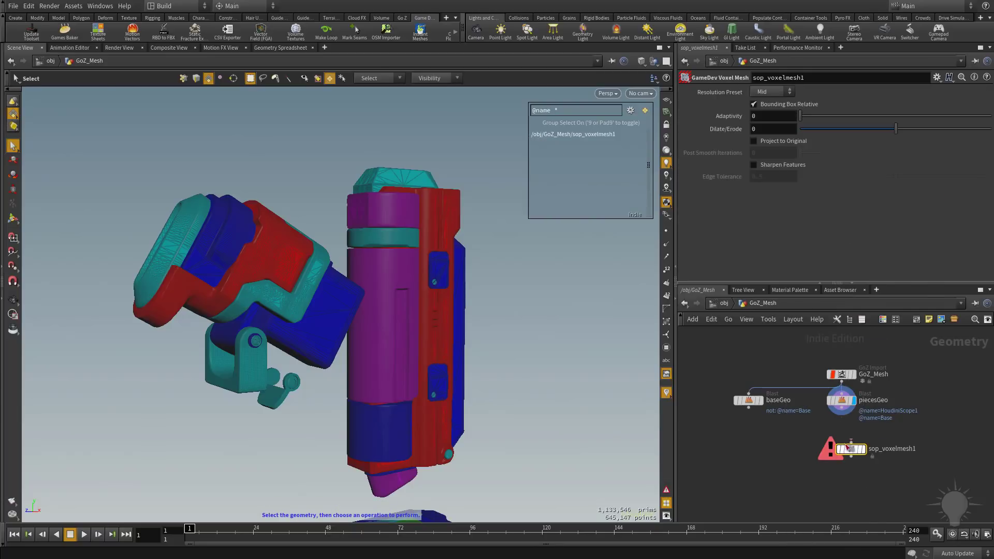
click(845, 415)
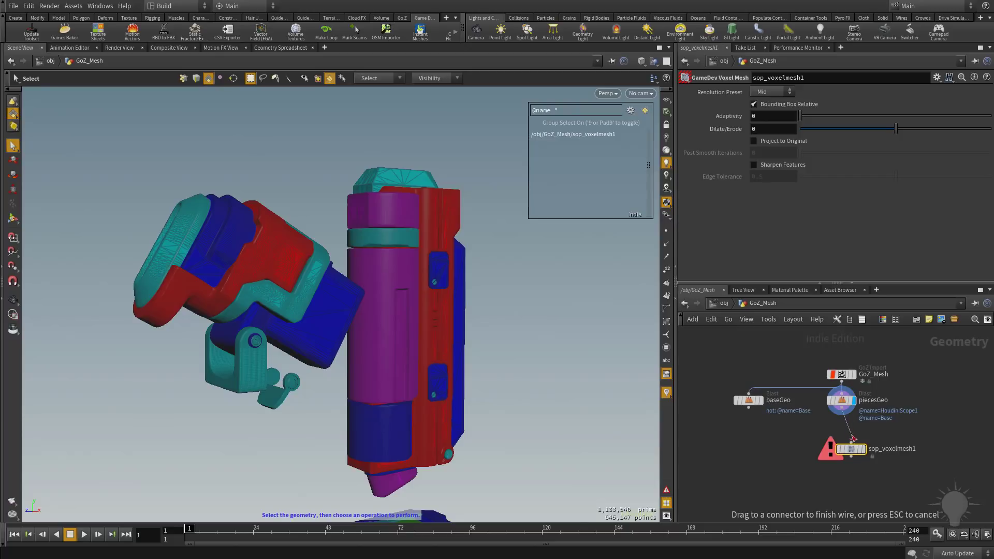
click(852, 452)
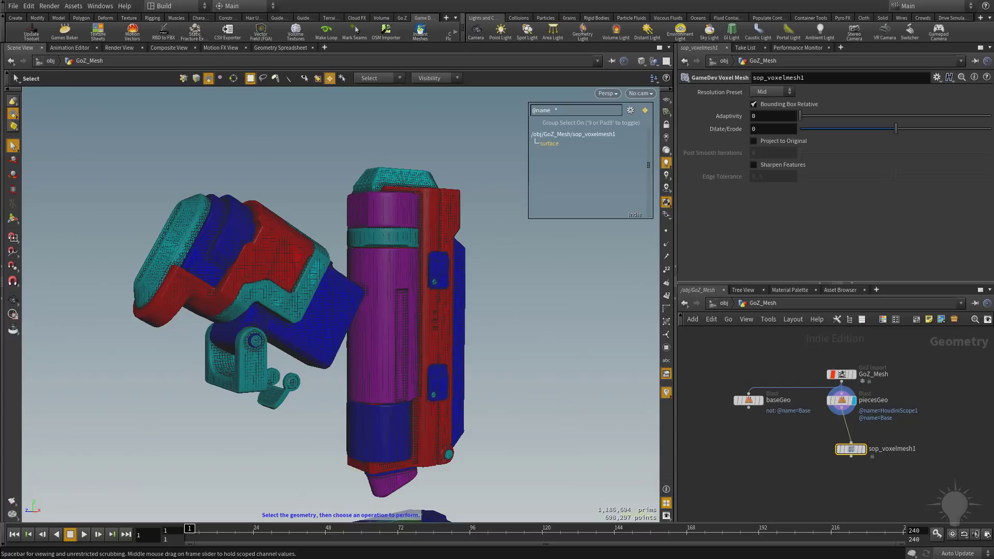
drag(859, 446, 855, 438)
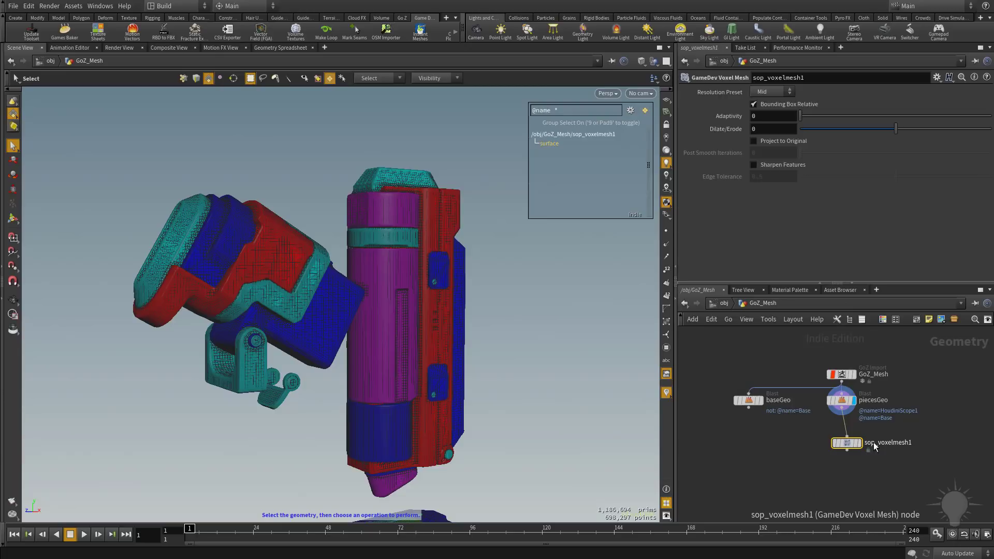
Align the voxel mesh node directly under piecesGeo and make it the displayed node
click(723, 303)
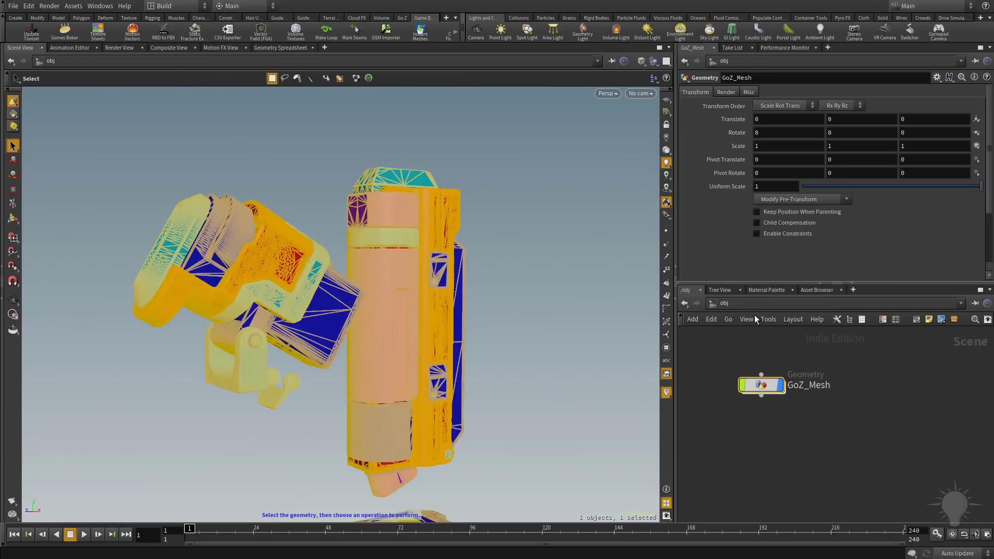
double_click(762, 382)
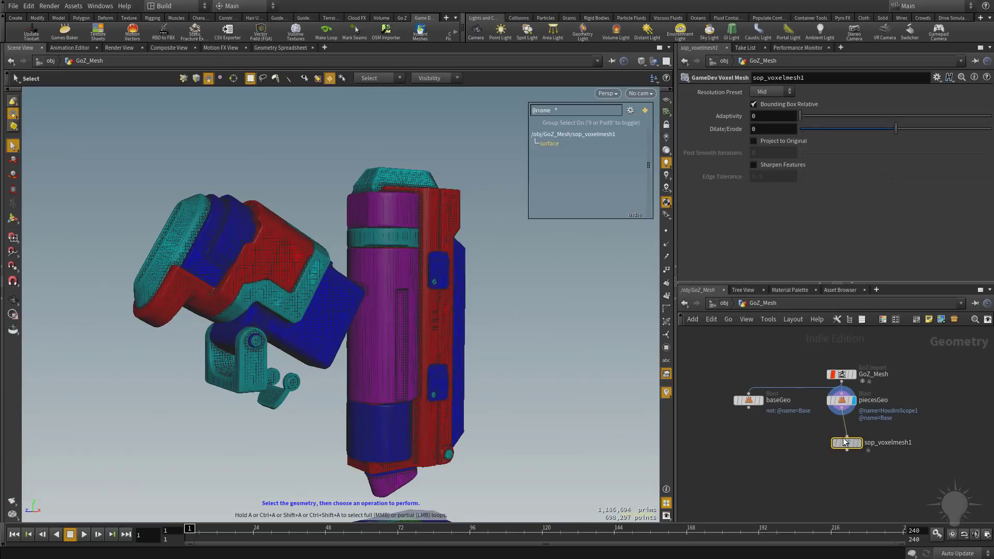
drag(868, 447, 863, 446)
click(853, 443)
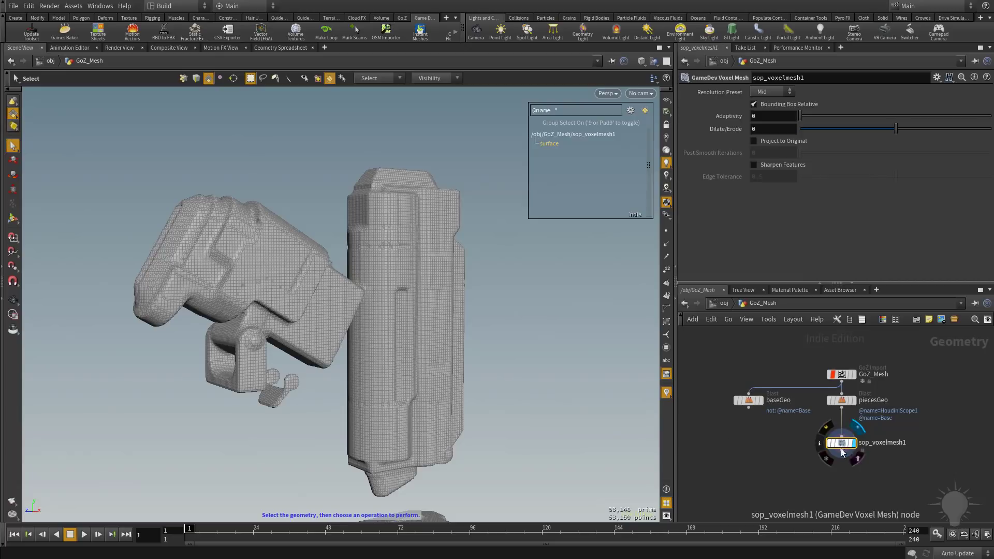
alt+right_drag(311, 340, 549, 336)
alt+middle_drag(549, 336, 537, 361)
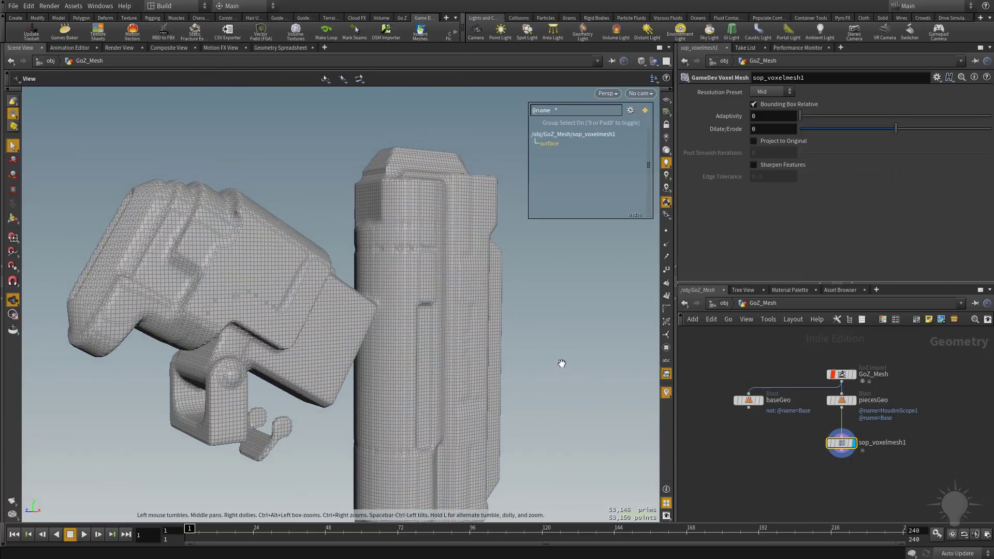
alt+drag(561, 362, 569, 363)
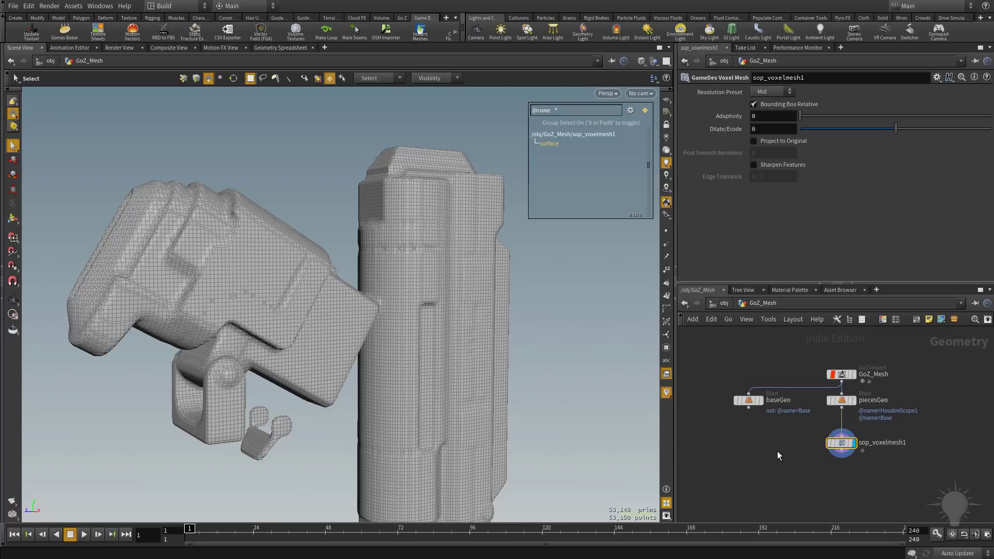
Examine the network inside the voxel mesh node, from its VDB conversion branches down to the output, and return to GoZ_Mesh
double_click(842, 443)
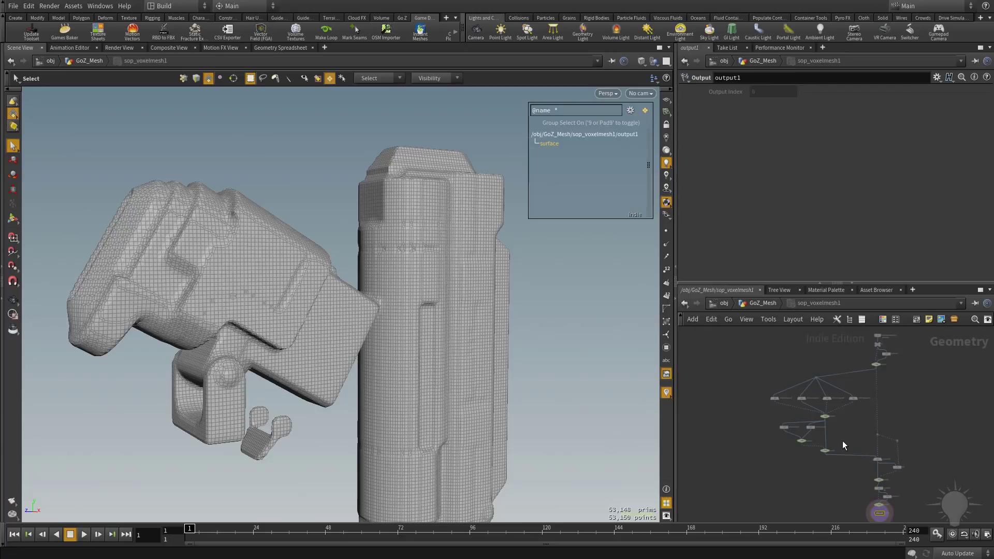
scroll(859, 422, up, 3)
scroll(925, 388, down, 1)
middle_drag(925, 389, 977, 398)
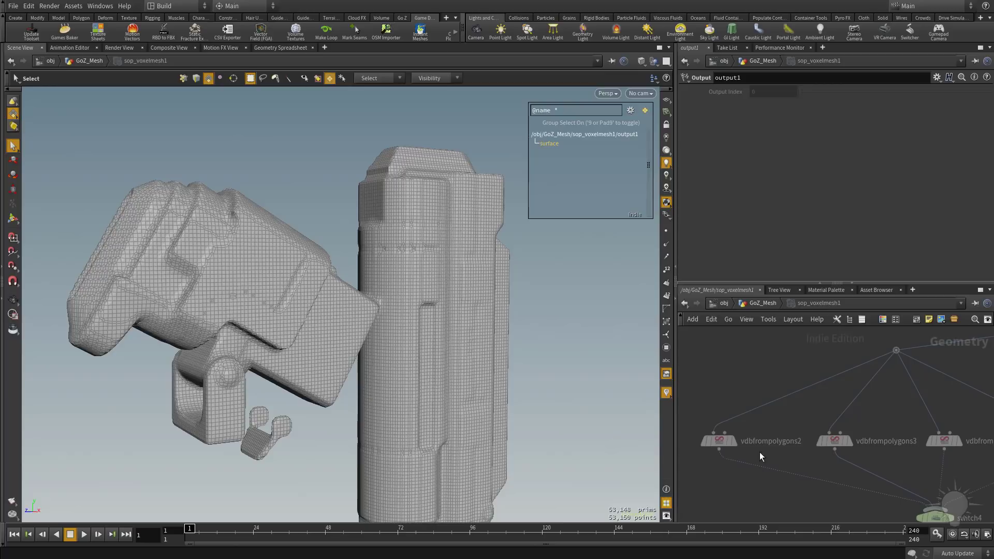
middle_drag(915, 430, 604, 476)
middle_drag(712, 459, 974, 357)
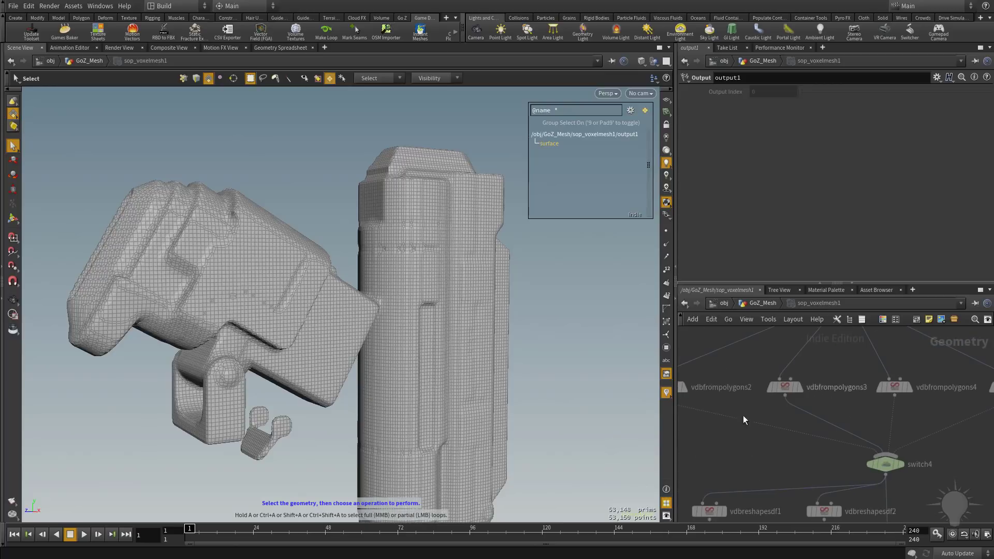
scroll(875, 482, down, 5)
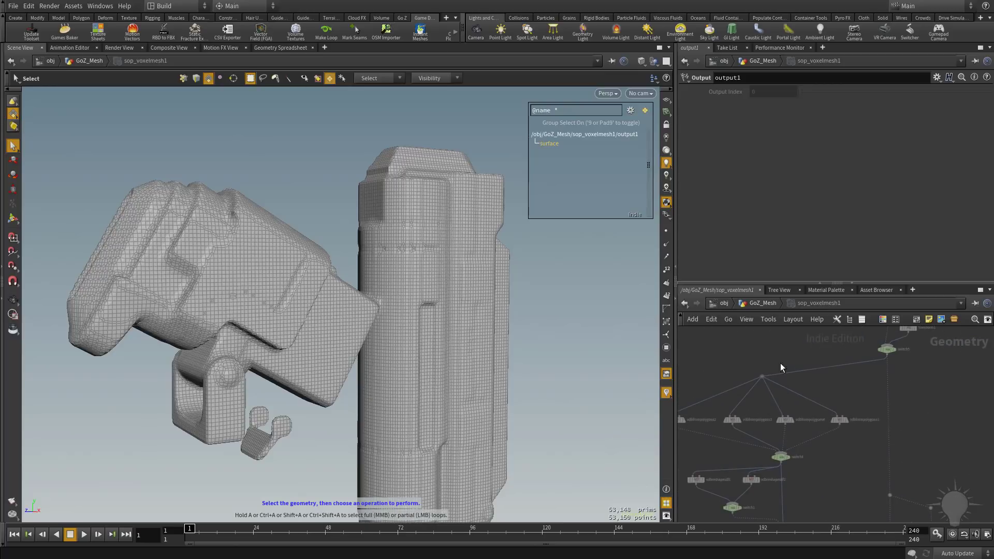
middle_drag(837, 458, 801, 359)
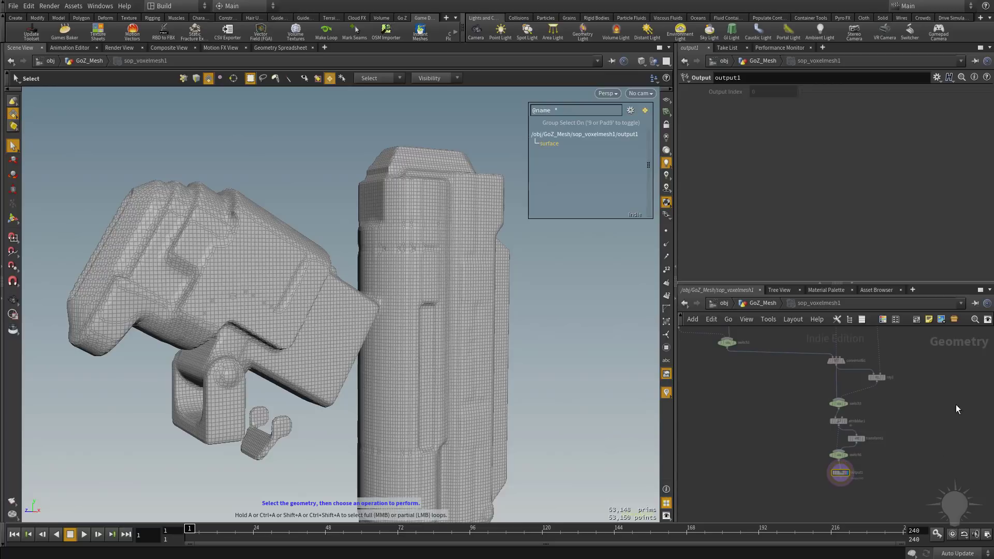
middle_drag(753, 439, 752, 513)
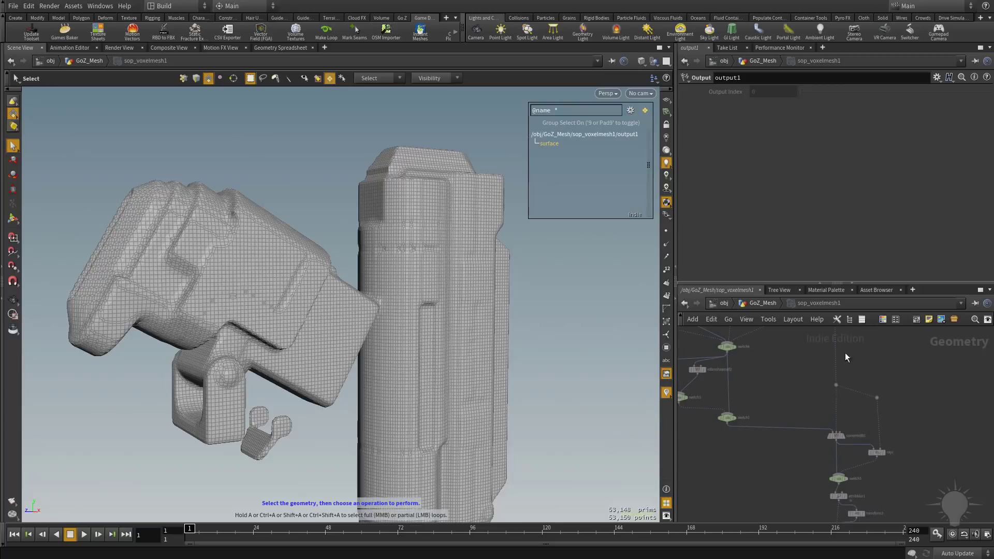
middle_drag(876, 393, 938, 521)
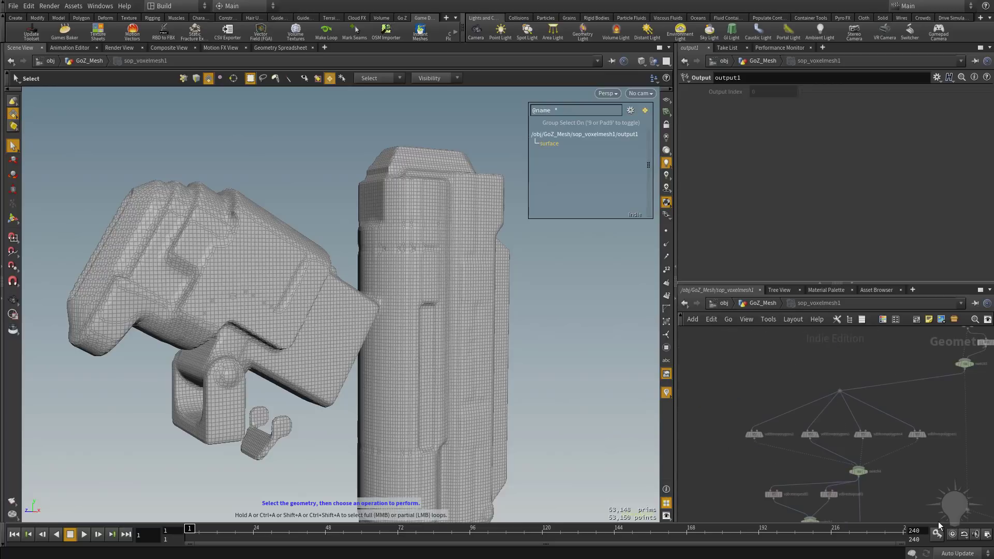
middle_drag(880, 424, 837, 342)
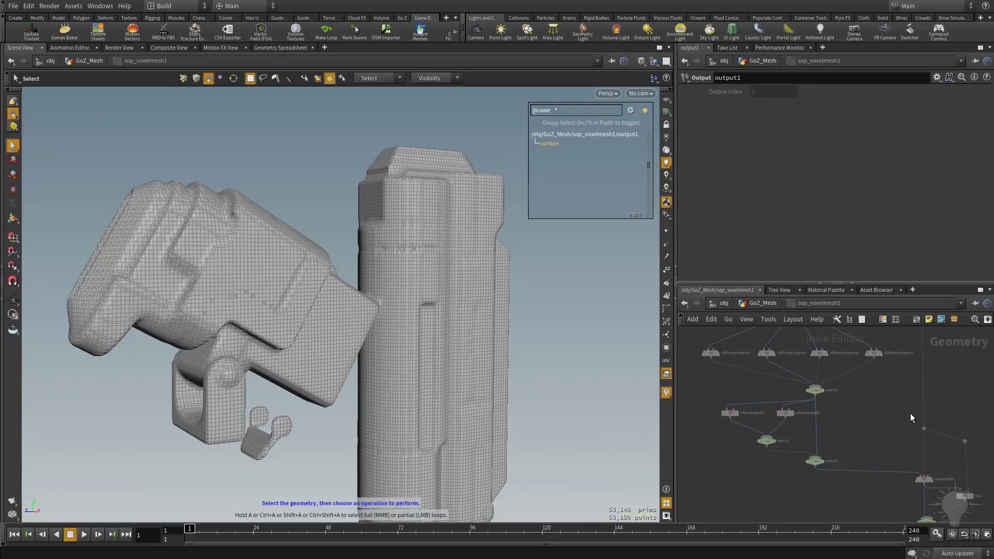
key(u)
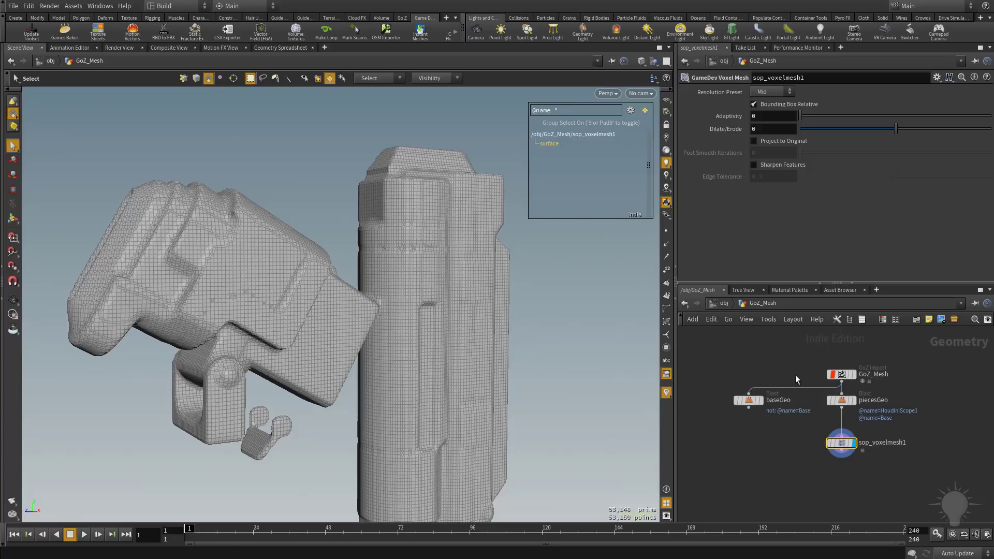
Set the voxel mesh node's Resolution Preset to Low
mouse_move(847, 445)
mouse_down()
mouse_move(853, 452)
mouse_move(847, 445)
mouse_up()
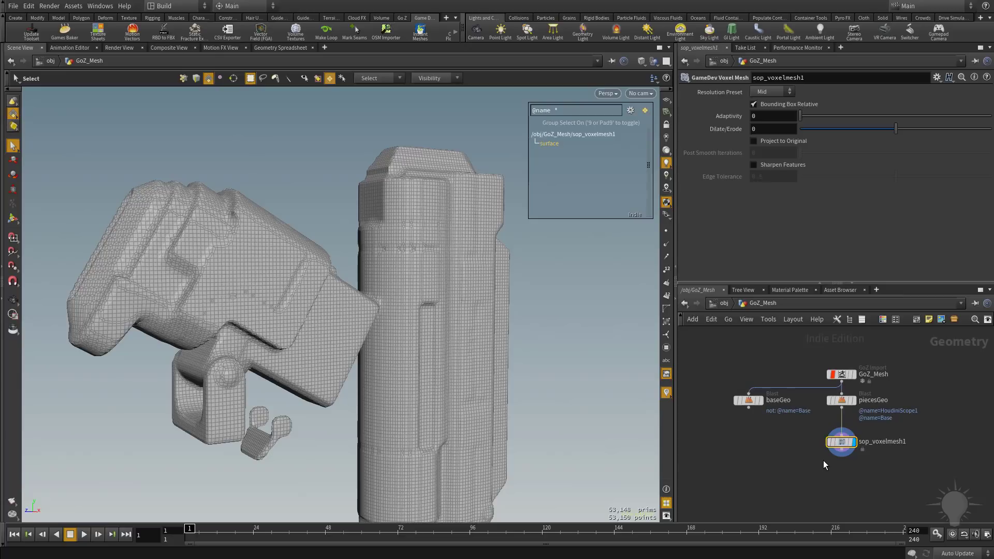
drag(841, 444, 842, 444)
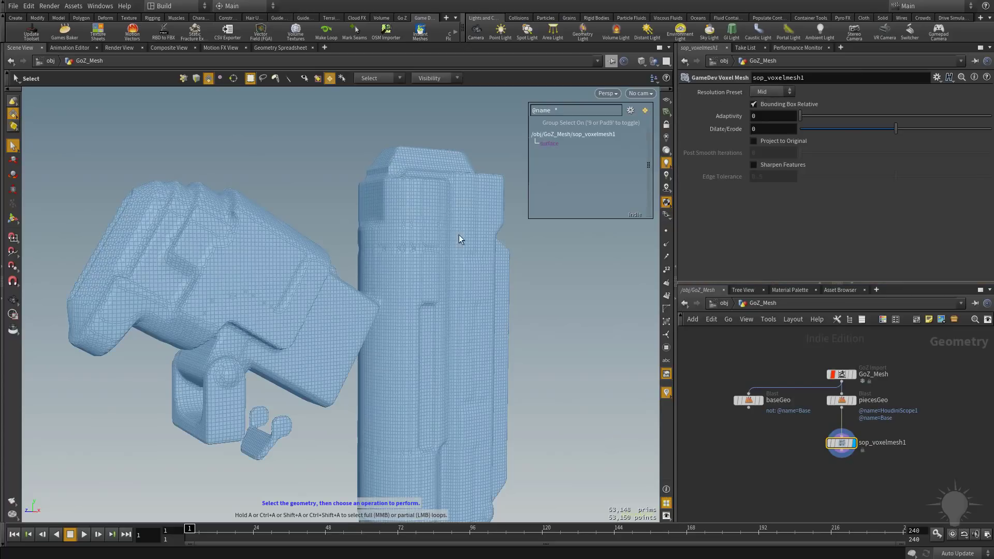
click(791, 92)
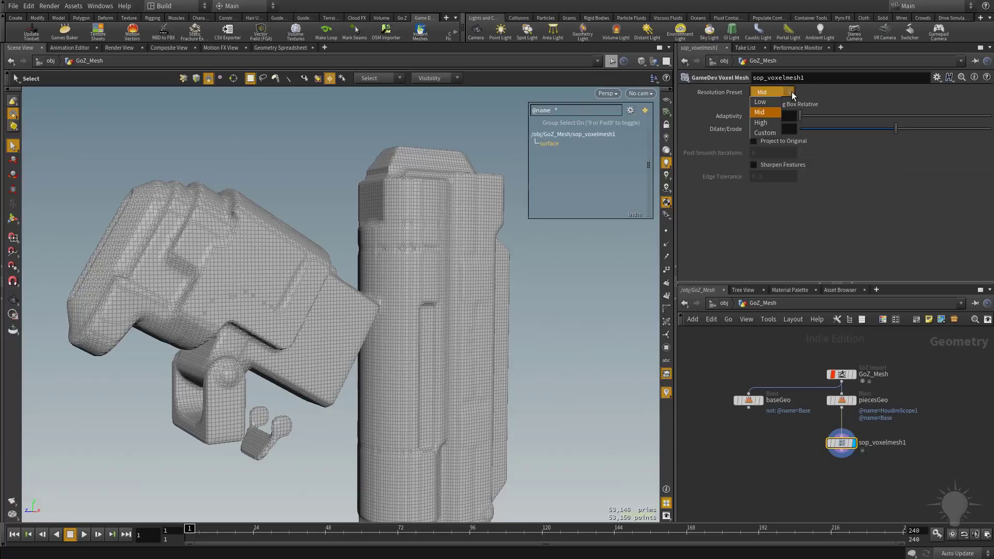
click(766, 101)
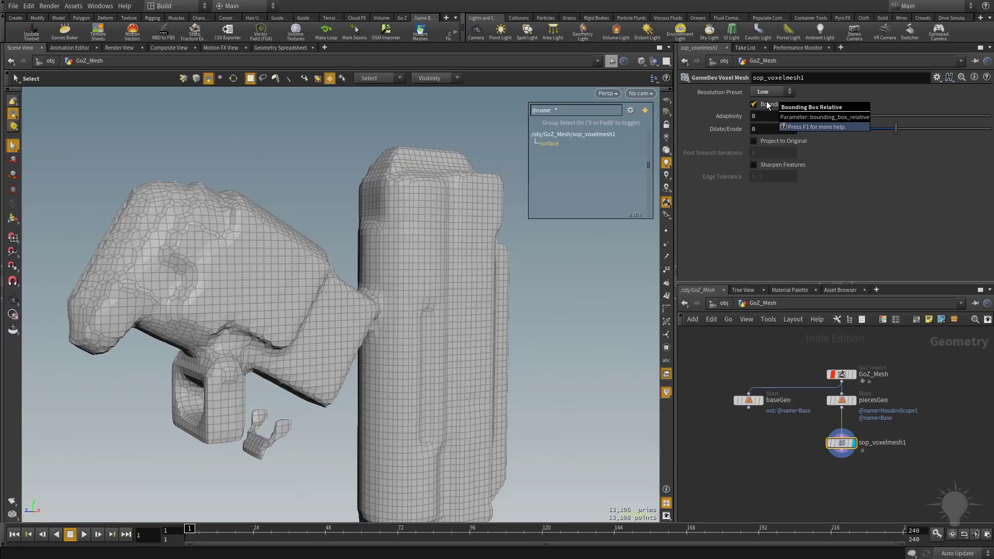
Set the voxel mesh node's Resolution Preset to High and display the model shaded without its wireframe overlay
click(790, 91)
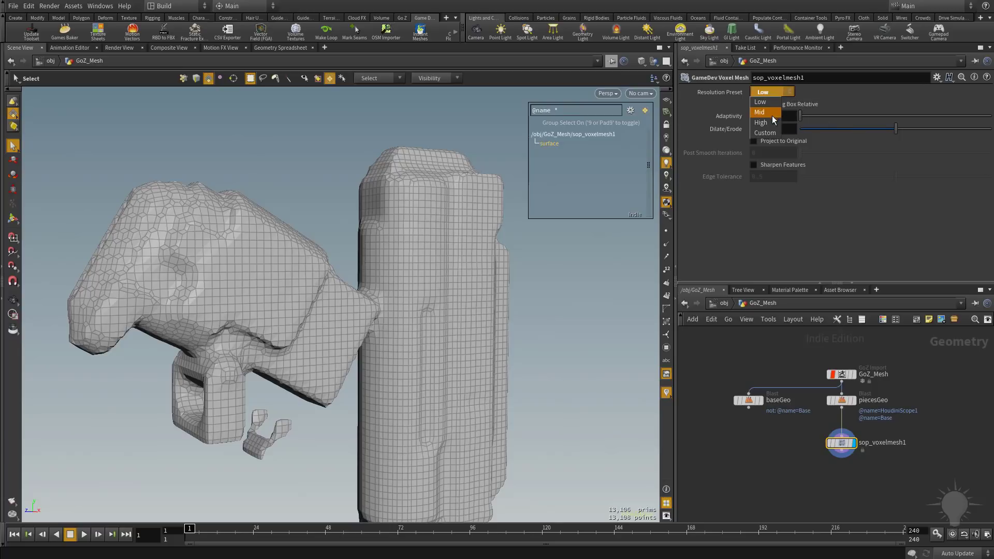
click(772, 116)
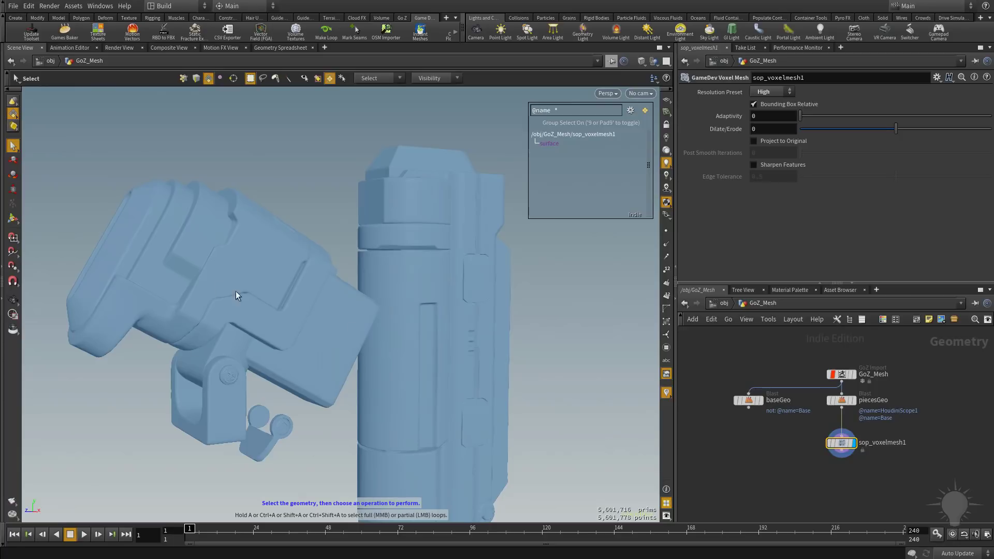
alt+right_drag(314, 297, 405, 306)
key(s)
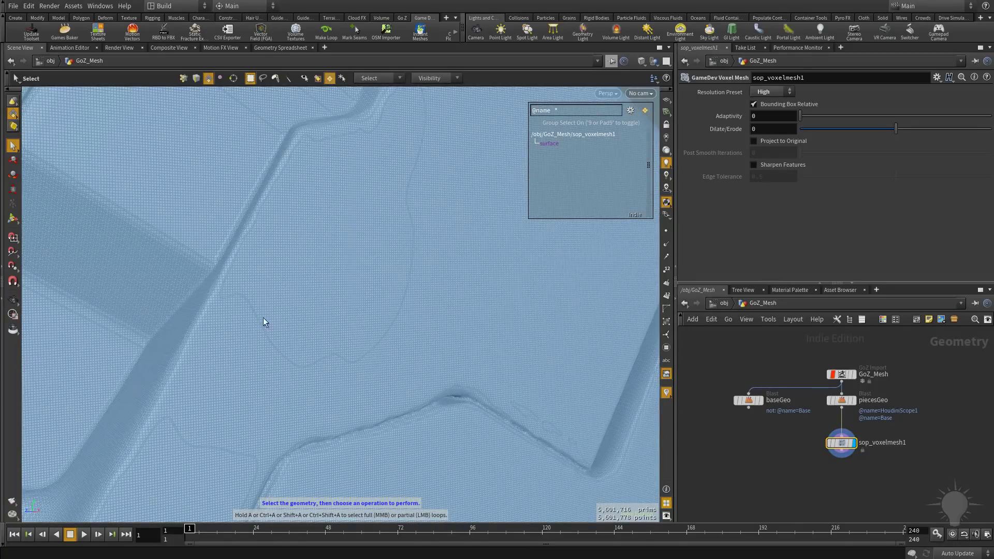
key(shift+w)
alt+right_drag(263, 318, 87, 275)
alt+right_drag(223, 303, 95, 284)
mouse_move(380, 348)
alt+right_down()
mouse_move(379, 318)
mouse_move(414, 321)
alt+right_up()
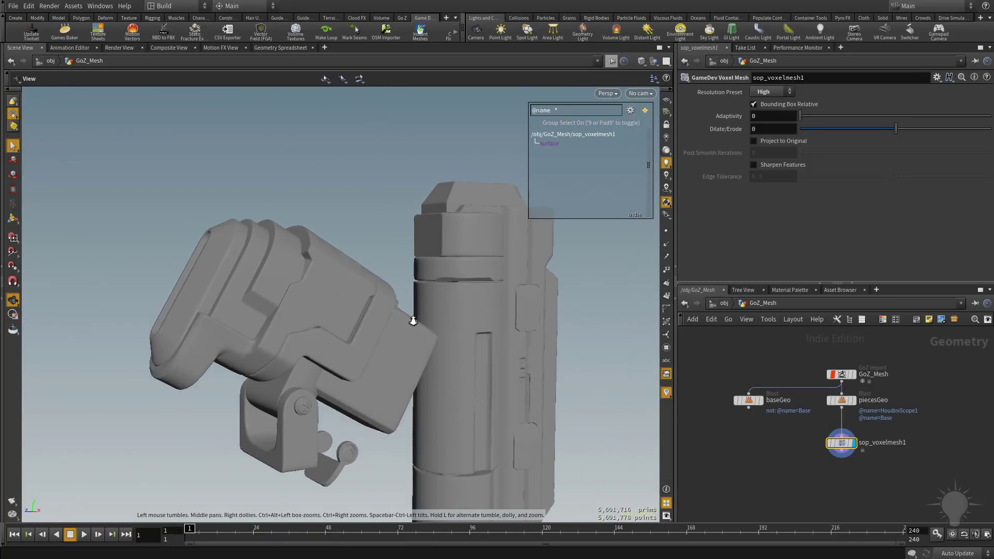
drag(413, 321, 417, 323)
key(s)
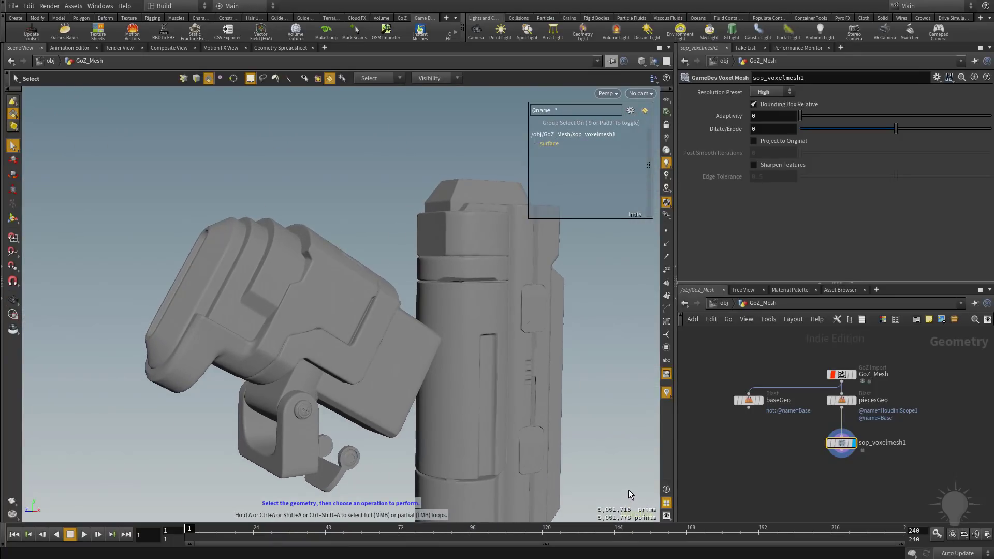
Examine the surface detail of the high-resolution voxel mesh around the main body and the base plate
key(Escape)
drag(372, 319, 574, 376)
right_drag(574, 376, 495, 344)
middle_drag(495, 344, 404, 340)
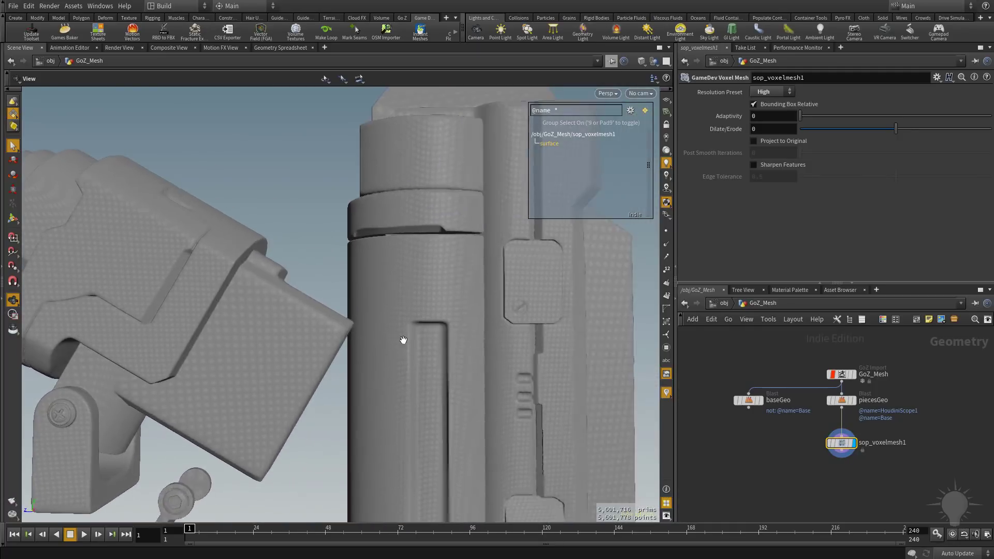
drag(403, 340, 296, 310)
right_drag(295, 310, 395, 304)
drag(395, 304, 306, 268)
scroll(363, 280, down, 3)
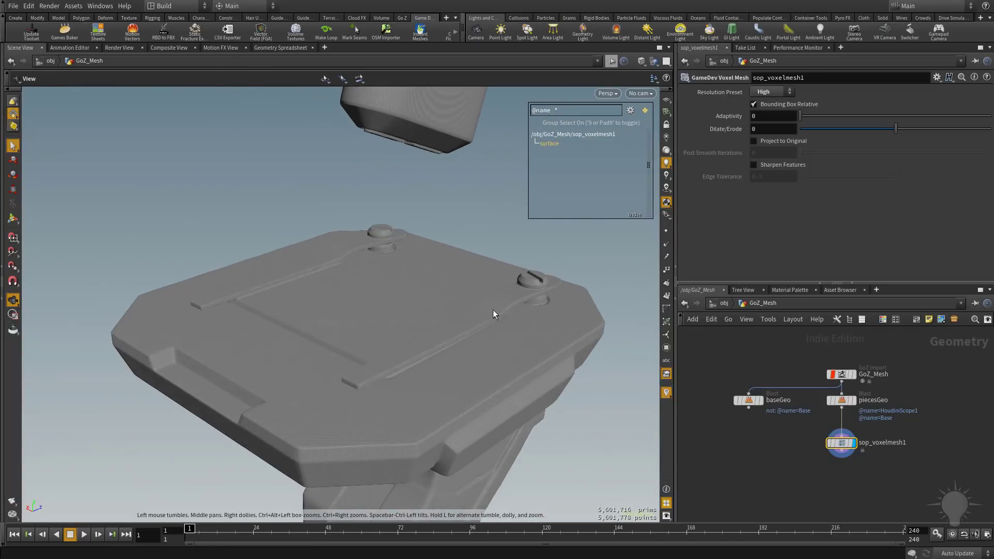
Examine the high-resolution voxel mesh around the screws and thin strips on the base plate from the side
key(s)
key(Escape)
drag(258, 327, 340, 270)
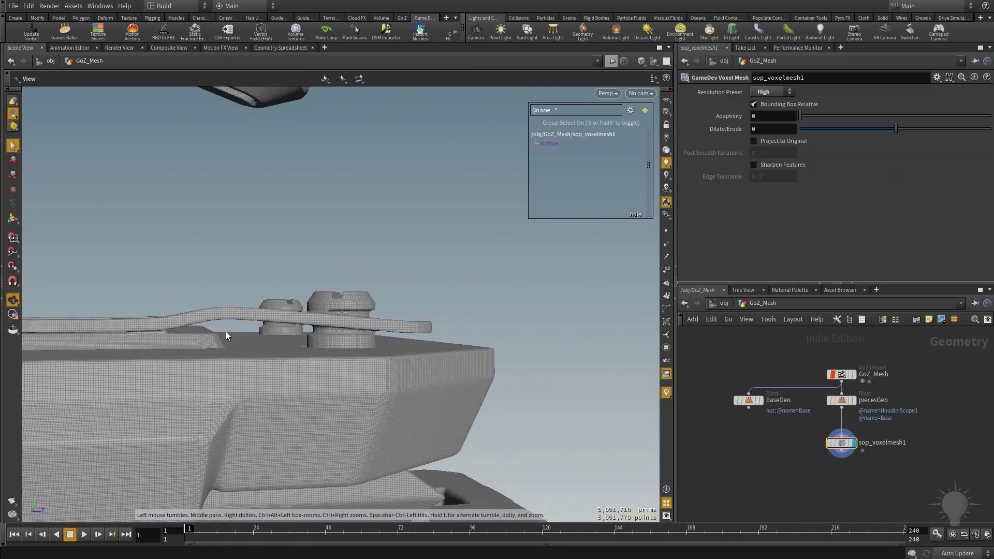
key(s)
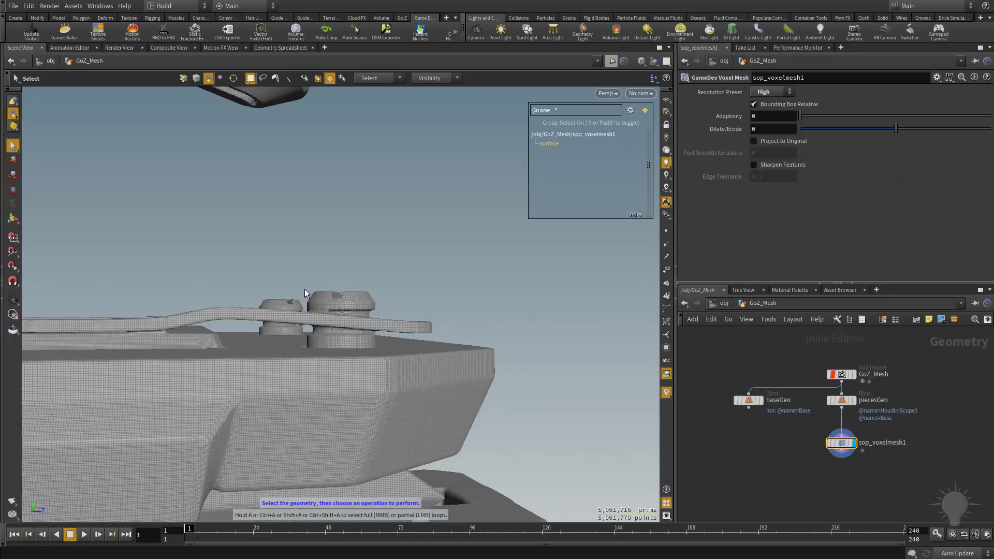
alt+drag(304, 288, 337, 291)
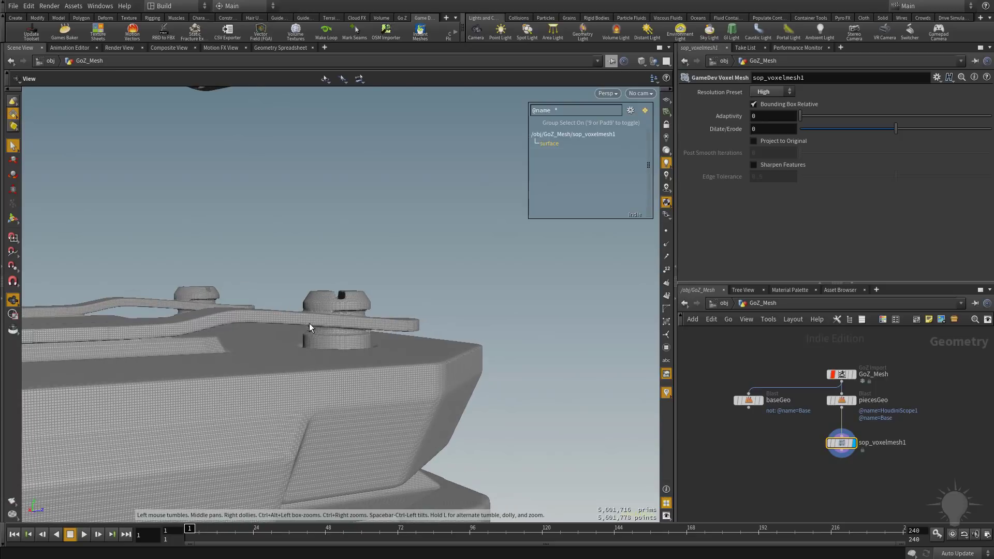
key(Escape)
drag(337, 387, 282, 381)
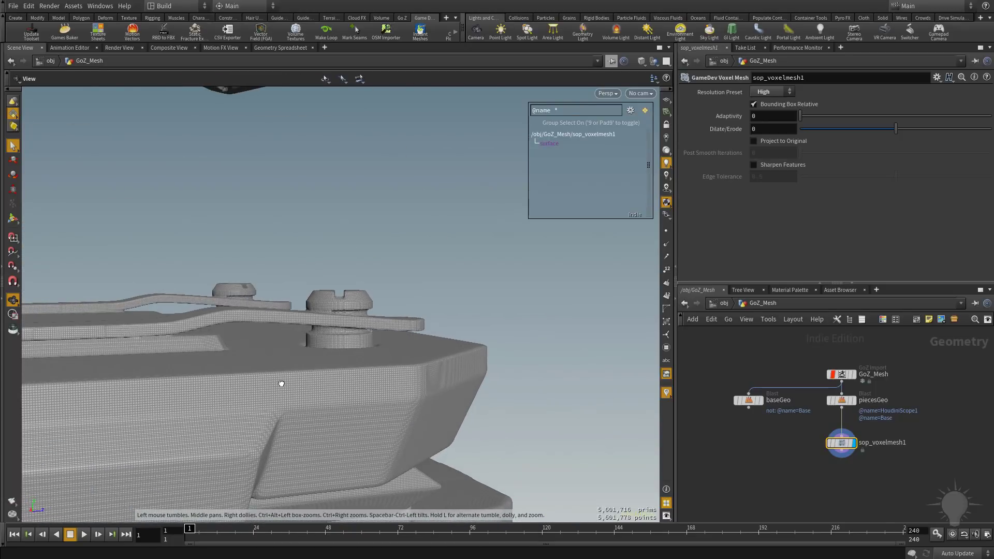
key(s)
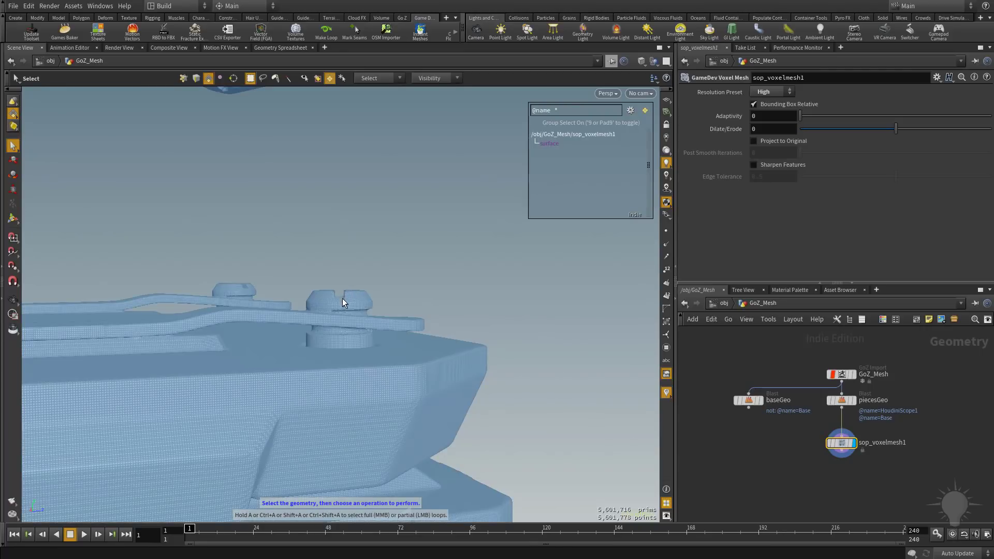
Switch the voxel mesh node's Resolution Preset to Mid and then to Low
click(788, 91)
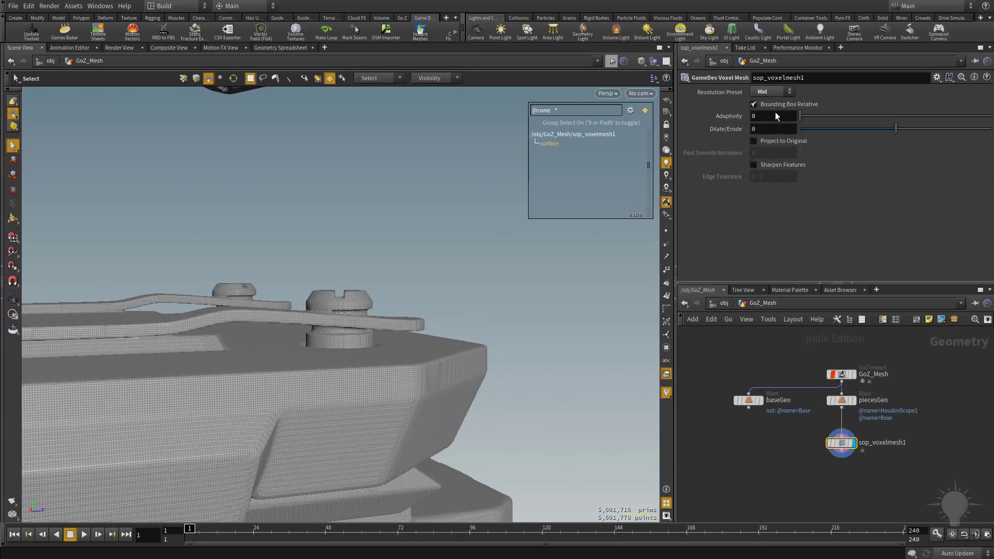
key(Escape)
drag(442, 348, 305, 295)
click(769, 93)
click(769, 101)
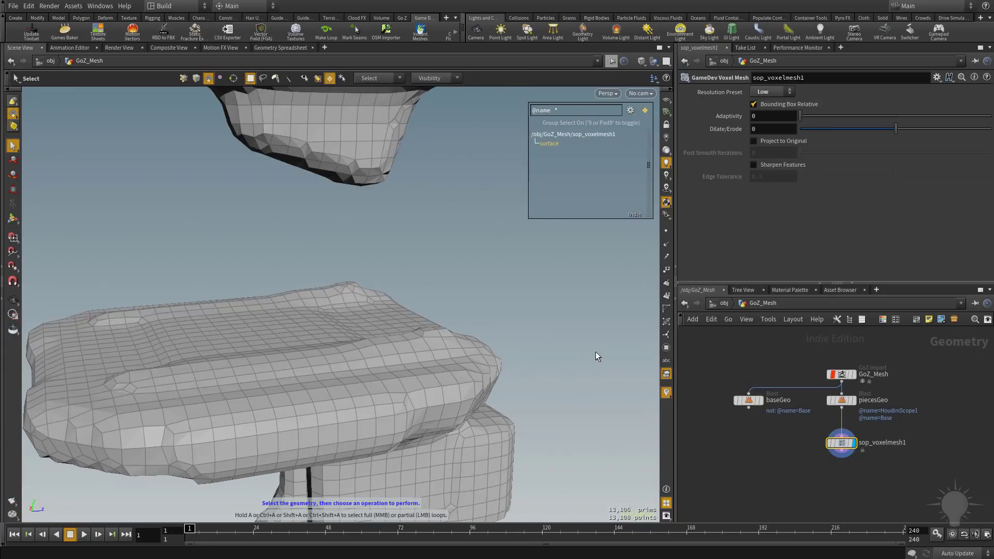
Compare the presets again by setting Resolution Preset to High and then back to Mid
click(781, 94)
click(770, 122)
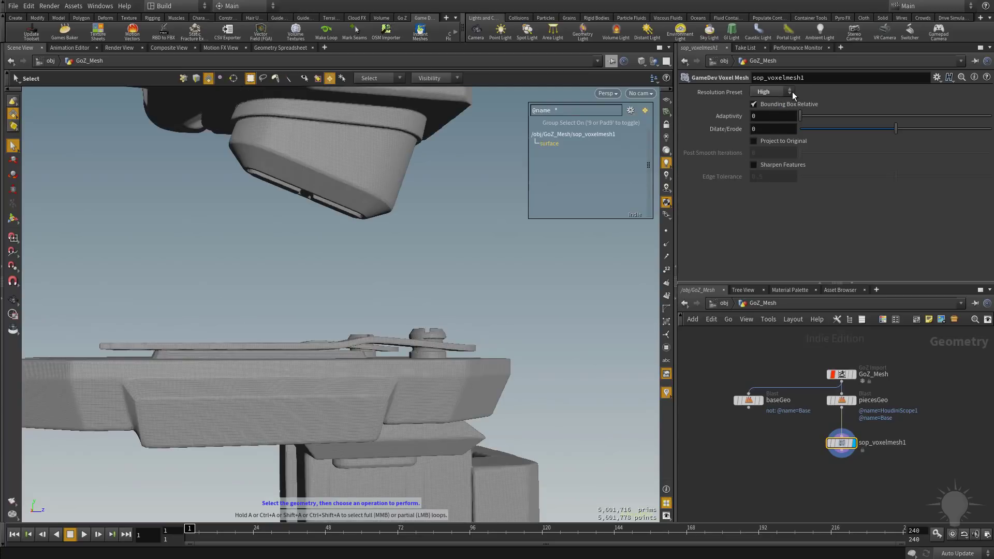
click(791, 92)
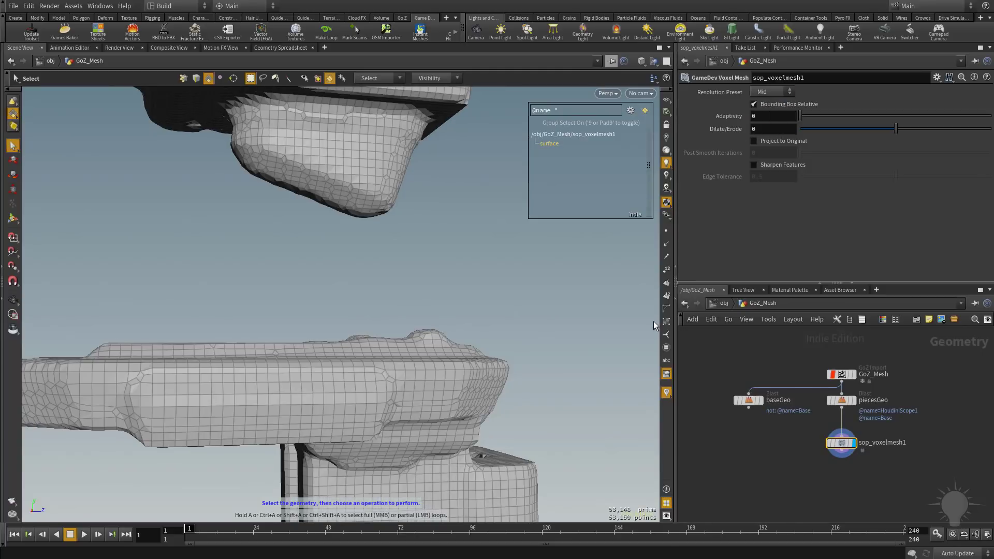
Set the Resolution Preset to Custom and try Resolution values, ending at 0.08
click(781, 92)
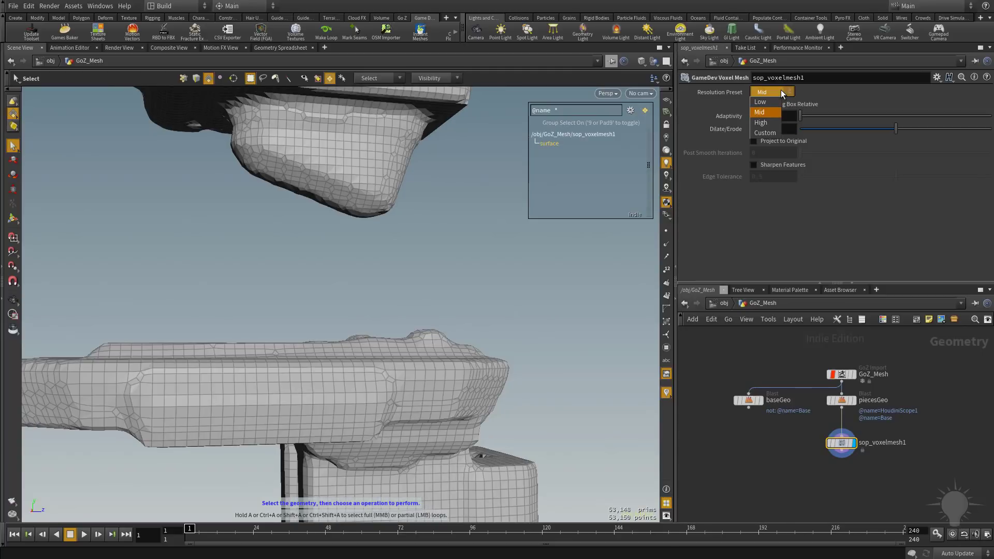
click(765, 133)
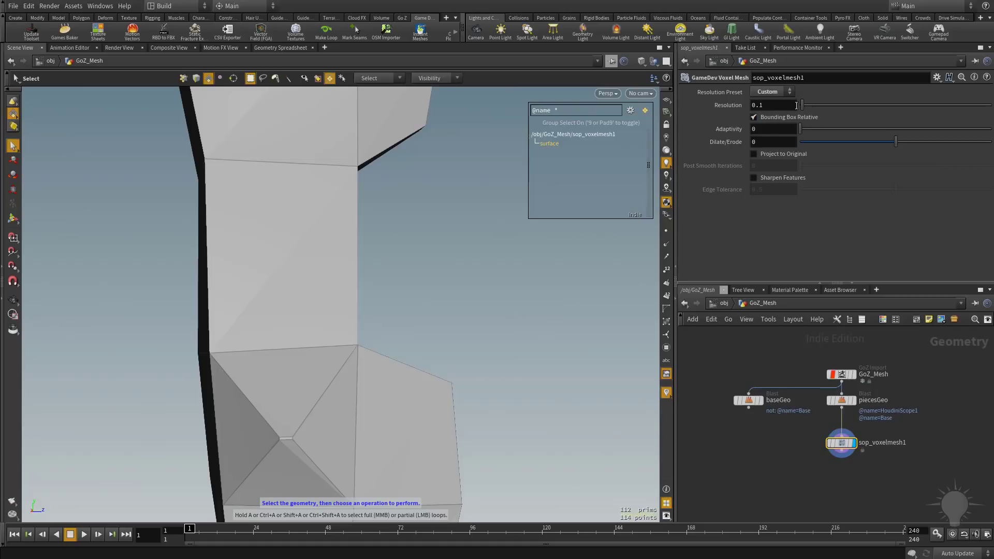
drag(805, 105, 815, 103)
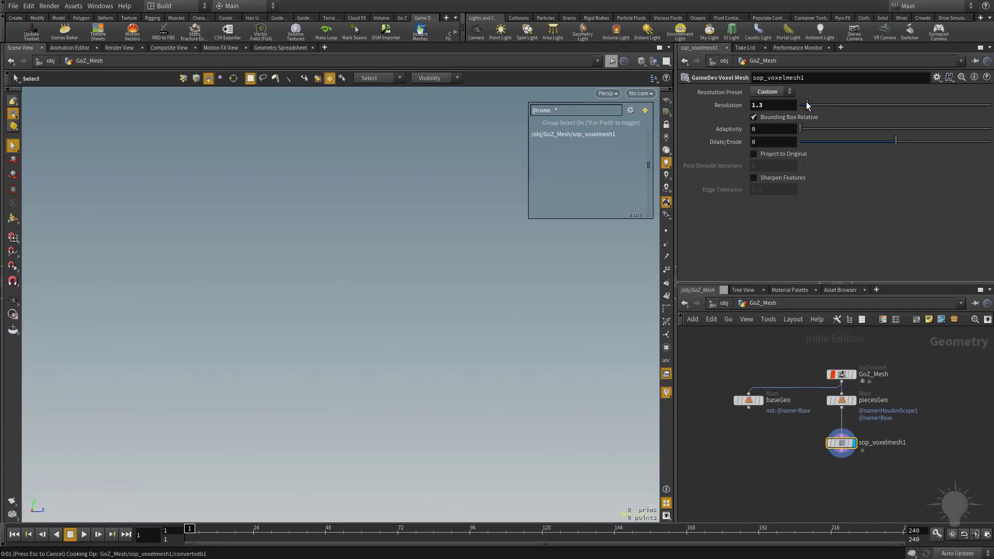
click(805, 105)
drag(806, 105, 801, 103)
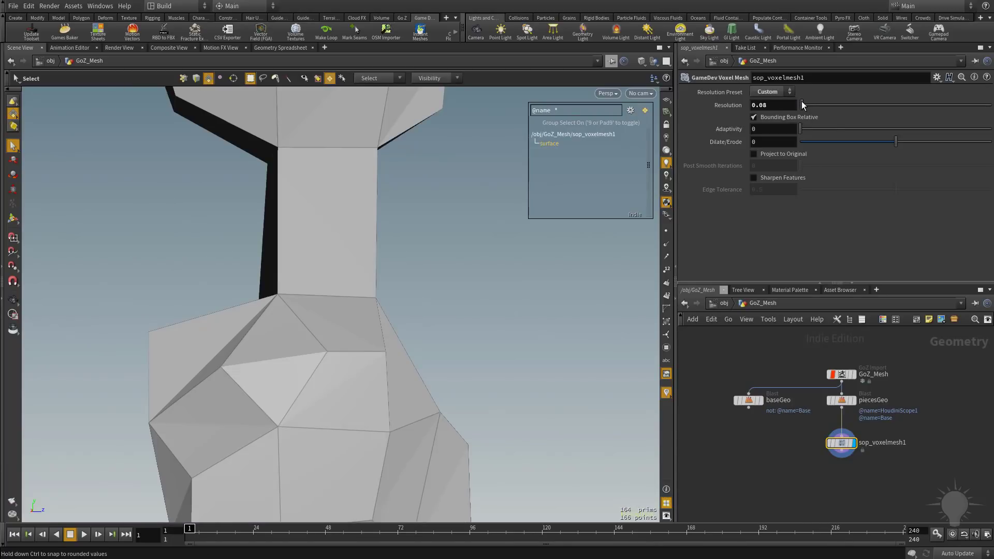
Lower the voxel mesh node's custom Resolution to 0.003
alt+drag(344, 281, 502, 307)
alt+right_drag(502, 308, 183, 198)
click(765, 104)
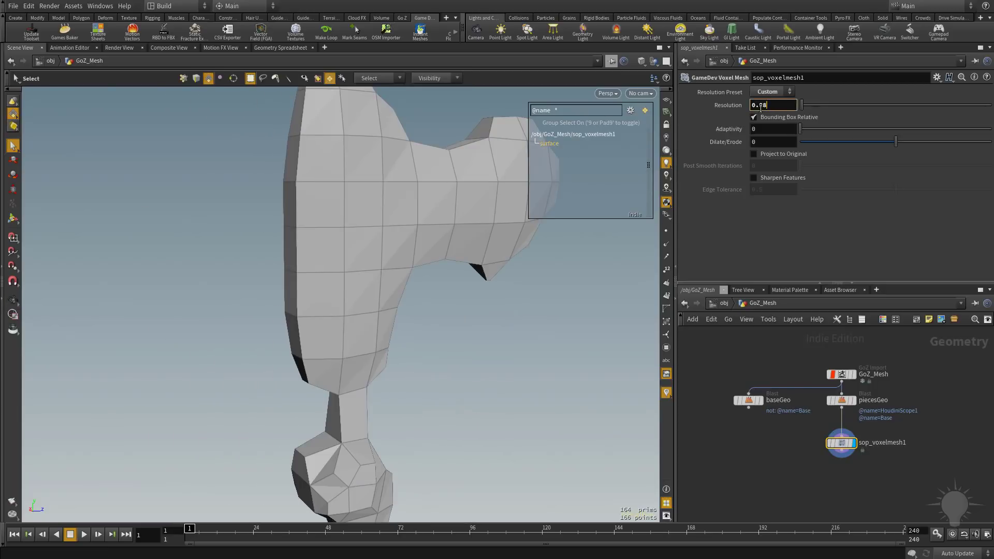
middle_drag(763, 104, 698, 136)
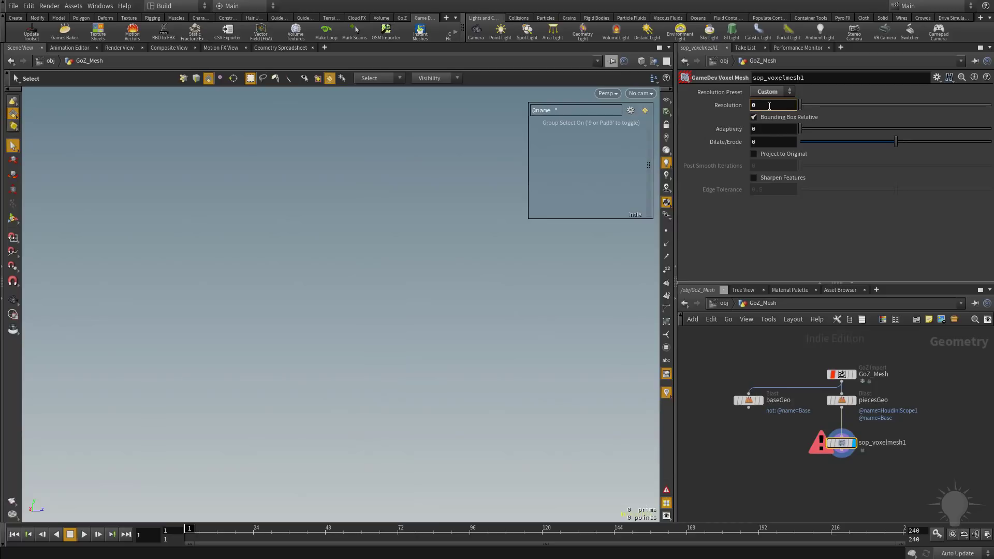
middle_drag(786, 109, 786, 108)
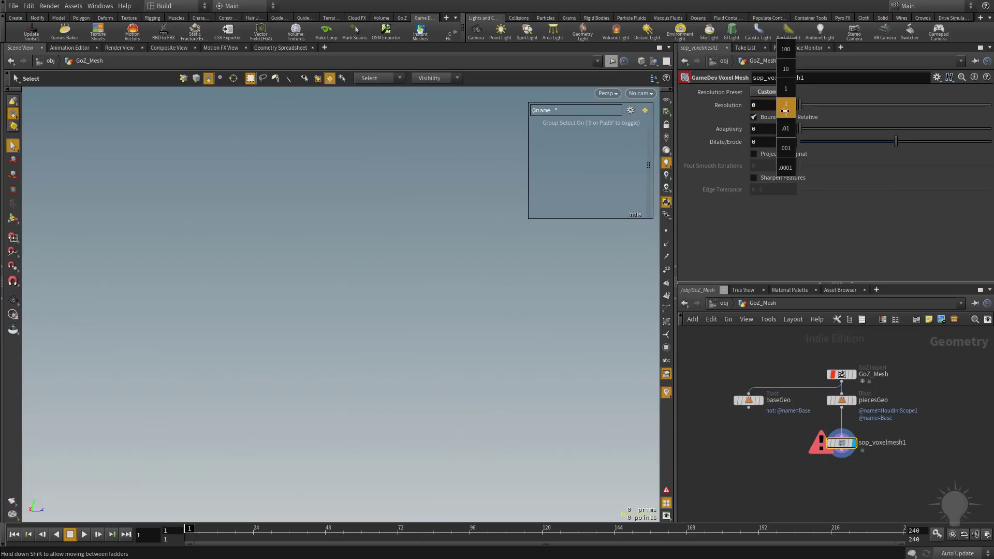
middle_drag(786, 111, 808, 148)
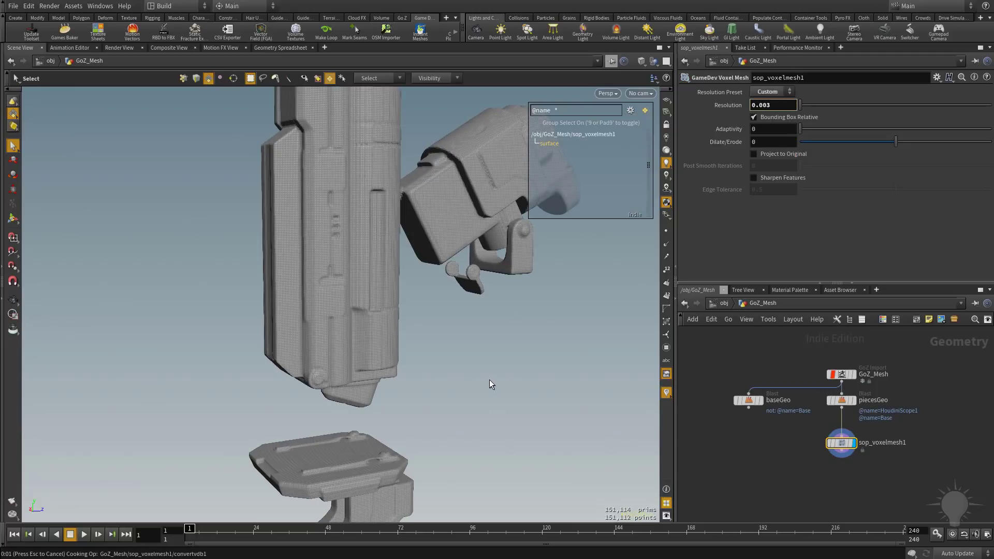
Examine how the 0.003 mesh fuses the screws and strips into the base plate
drag(454, 384, 475, 179)
click(437, 357)
alt+middle_drag(440, 310, 458, 193)
alt+right_drag(458, 193, 616, 331)
alt+drag(617, 331, 446, 321)
alt+right_drag(446, 321, 467, 376)
alt+drag(467, 375, 392, 402)
alt+drag(409, 363, 393, 233)
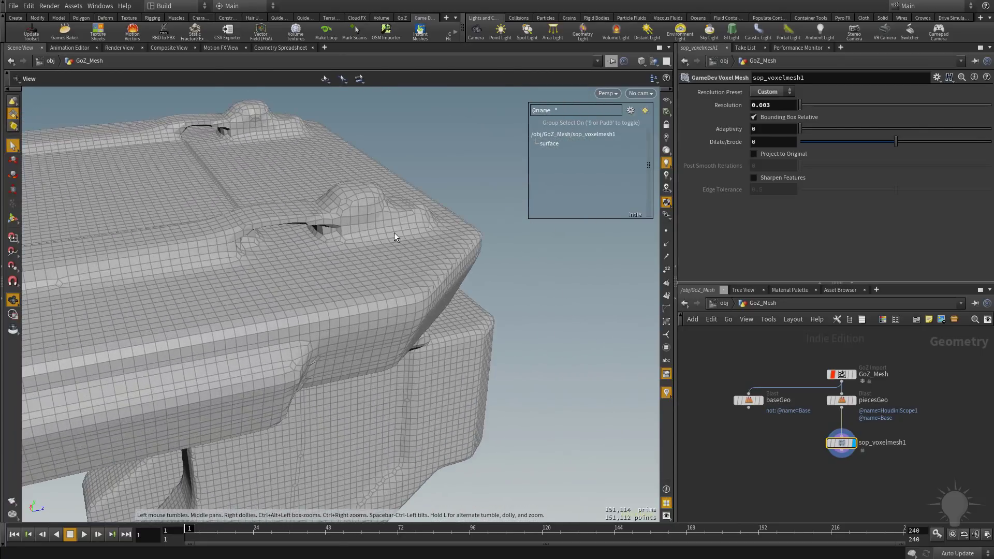
alt+drag(363, 292, 403, 236)
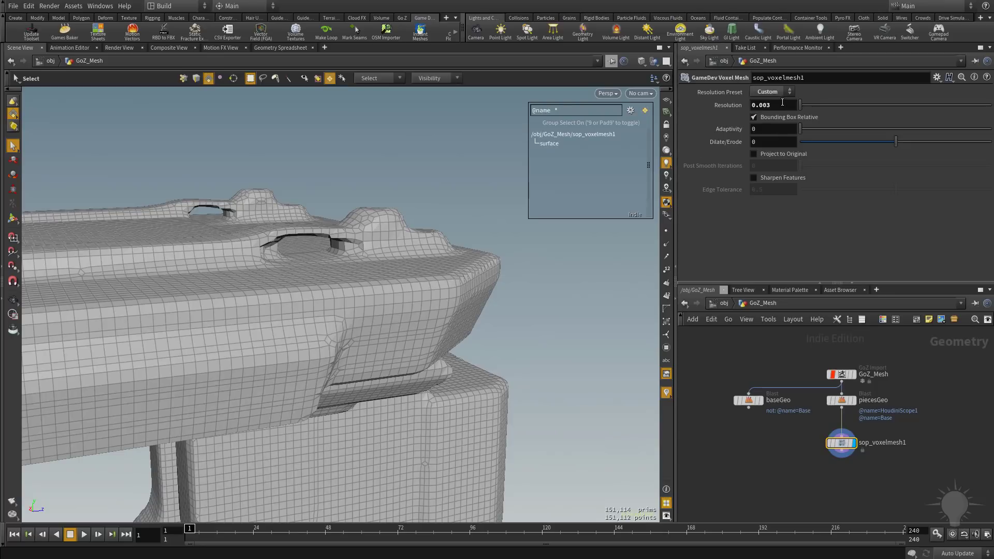
Set the voxel mesh node's Resolution to 0.004
click(782, 102)
text(4)
key(Return)
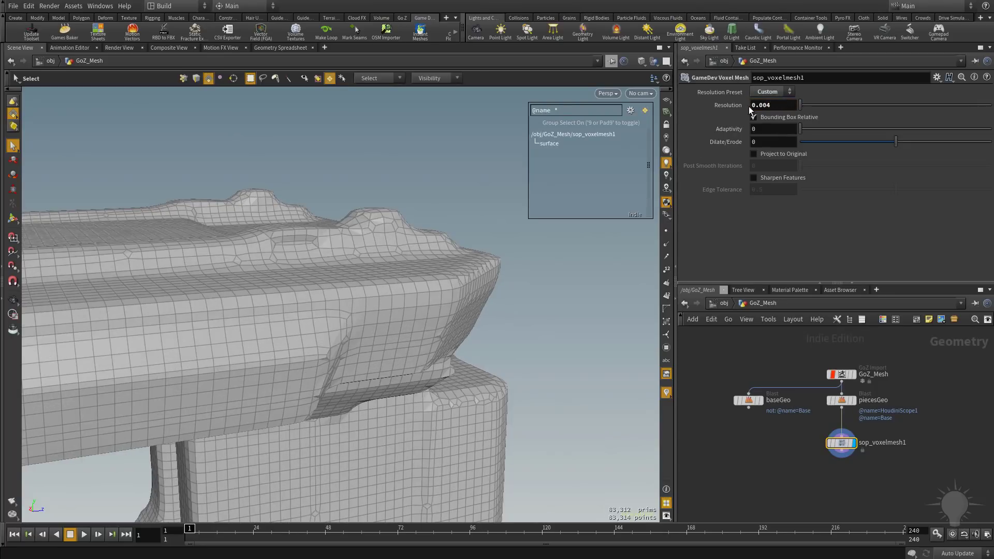
Set the voxel mesh node's Resolution to 0.002
alt+drag(391, 224, 343, 237)
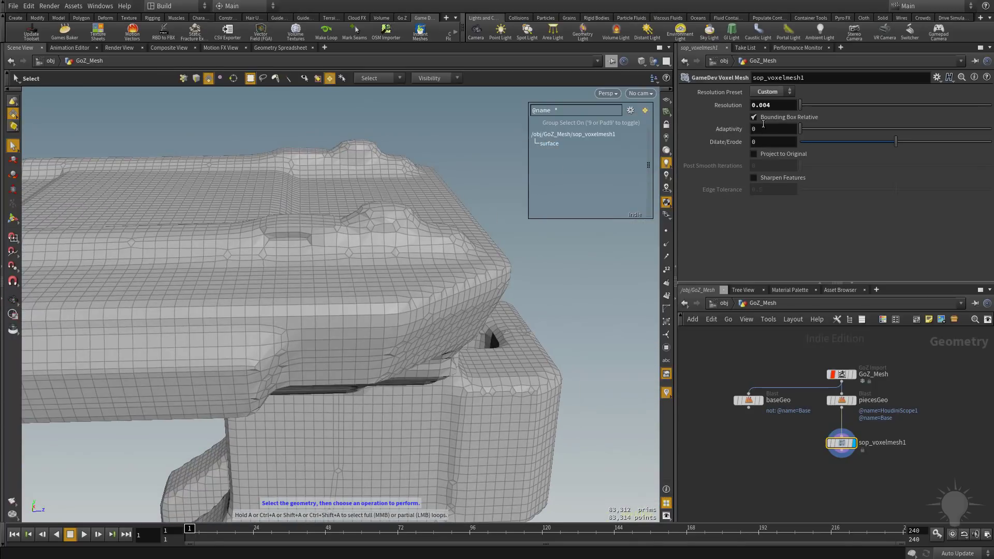
text(2)
key(Return)
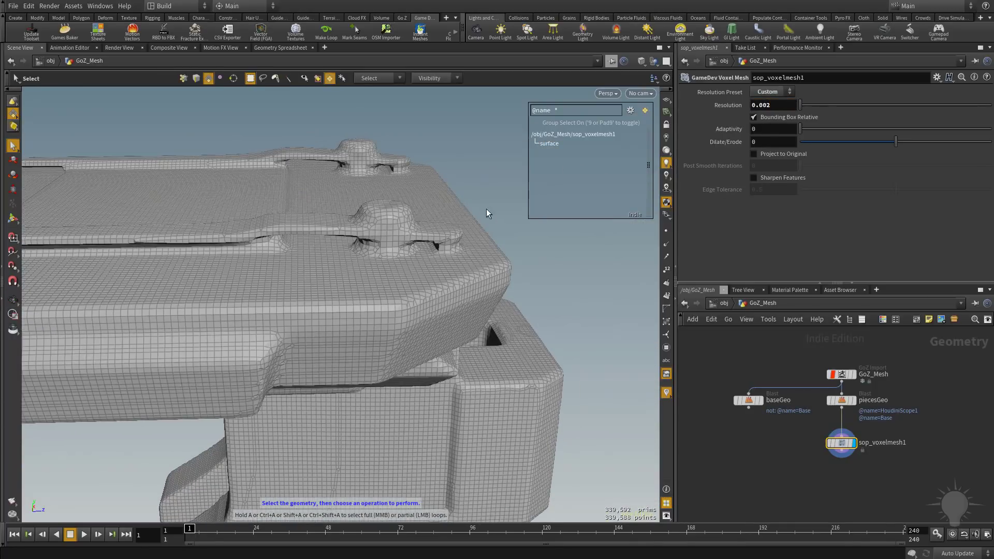
Examine the 0.002 mesh around the base plate's screws and strips and the lower end of the main body
mouse_move(486, 211)
alt+mouse_down()
mouse_move(445, 188)
mouse_move(489, 212)
alt+mouse_up()
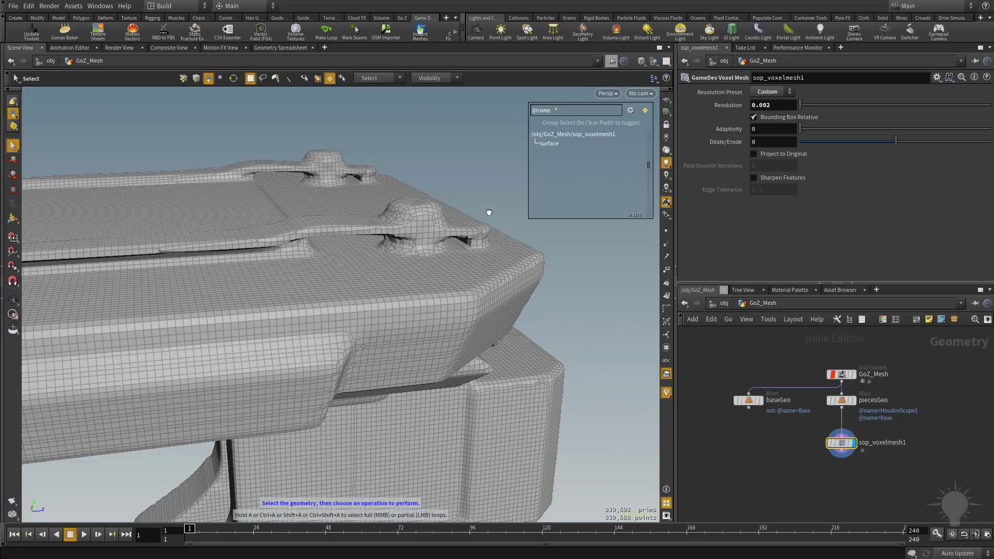
click(447, 215)
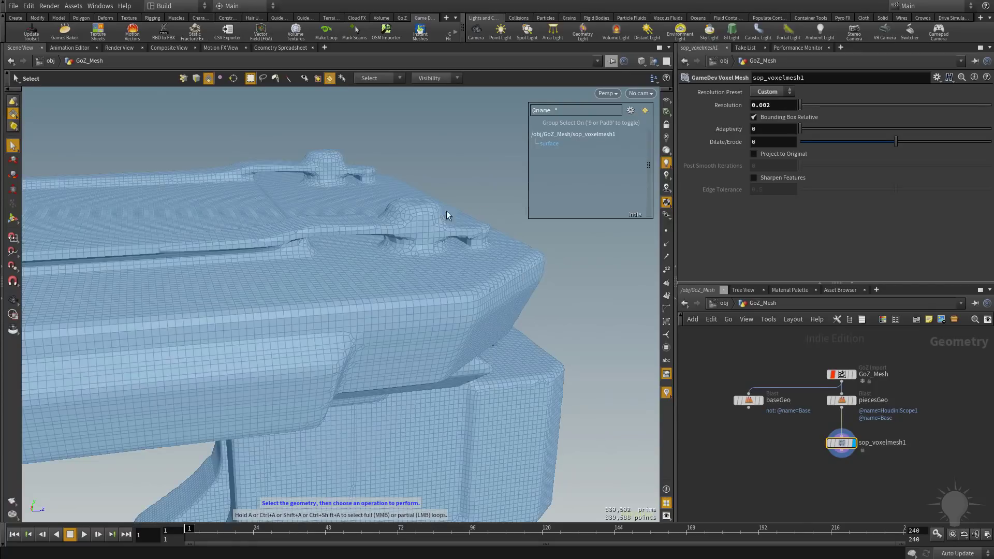
click(438, 167)
alt+right_drag(438, 166, 240, 137)
alt+drag(239, 138, 244, 161)
alt+middle_drag(245, 161, 246, 478)
mouse_move(395, 351)
alt+mouse_down()
mouse_move(295, 414)
mouse_move(219, 352)
mouse_move(394, 331)
alt+mouse_up()
mouse_move(394, 331)
alt+right_down()
mouse_move(394, 308)
mouse_move(395, 334)
alt+right_up()
alt+middle_drag(395, 335, 286, 383)
alt+drag(287, 383, 399, 359)
alt+middle_drag(380, 304, 218, 125)
alt+drag(379, 304, 506, 424)
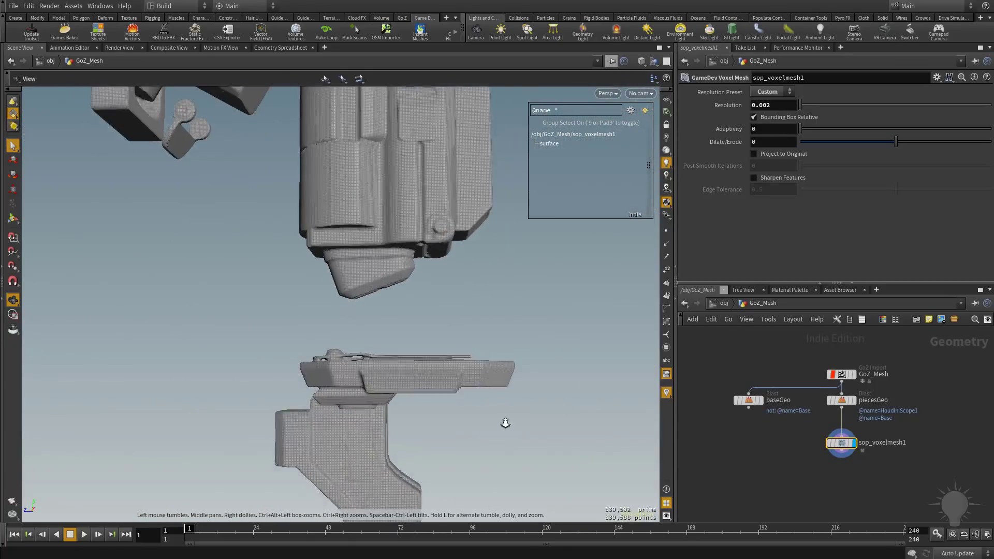
alt+right_drag(506, 424, 516, 413)
alt+middle_drag(517, 413, 423, 384)
alt+drag(423, 384, 373, 371)
alt+middle_drag(373, 371, 403, 381)
alt+drag(404, 381, 317, 364)
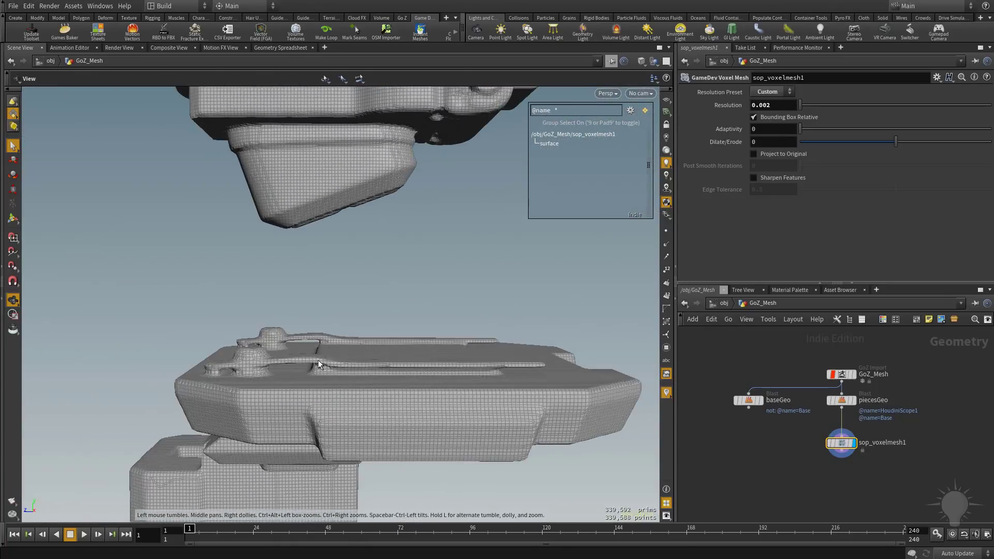
alt+drag(474, 293, 499, 292)
Set the voxel mesh node's Resolution to 0.003 and then to 0.0035
drag(767, 105, 772, 105)
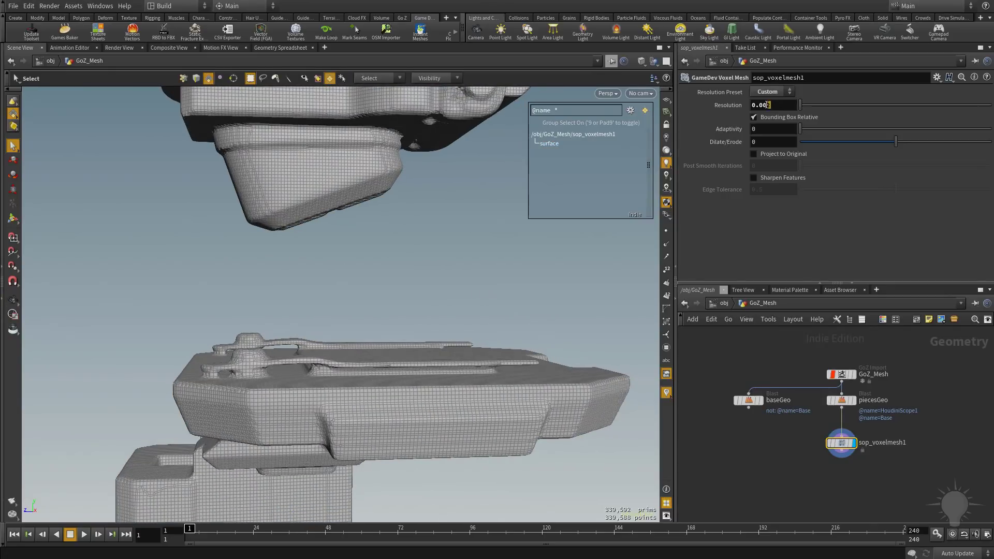
text(3)
key(Return)
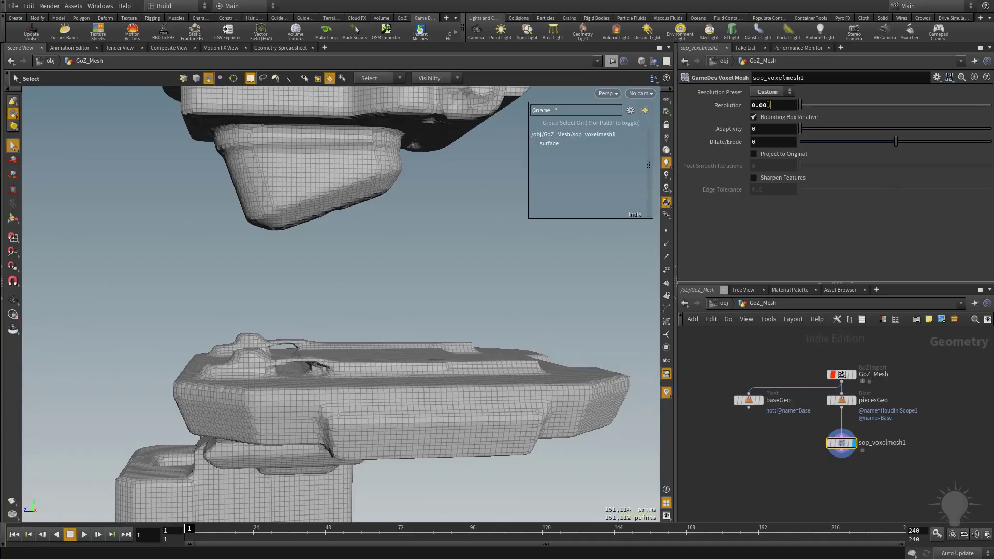
text(35)
key(Return)
Raise the voxel mesh node's Adaptivity to 0.65 and then reduce it to 0.27, watching the scope's upper pieces
key(Escape)
drag(382, 343, 297, 316)
key(s)
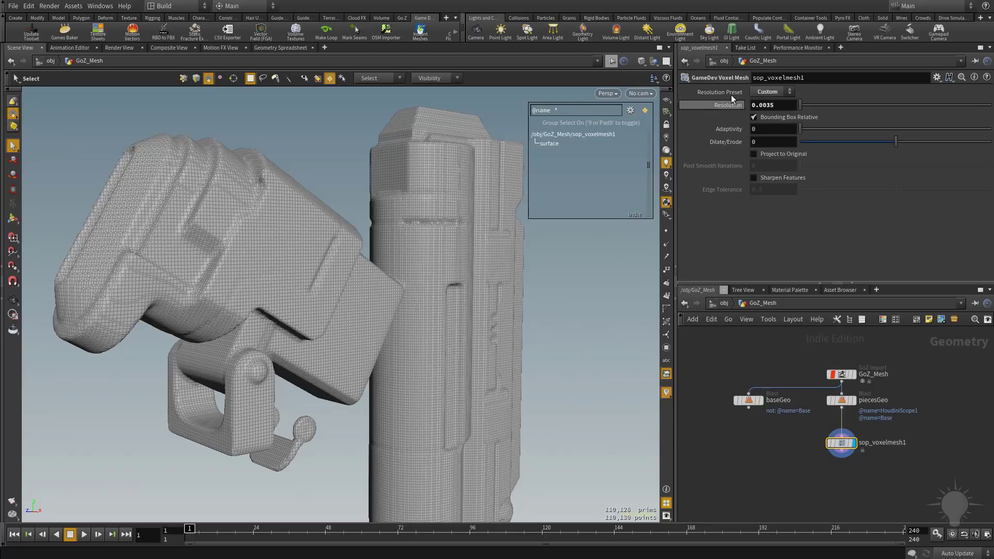
drag(801, 131, 812, 130)
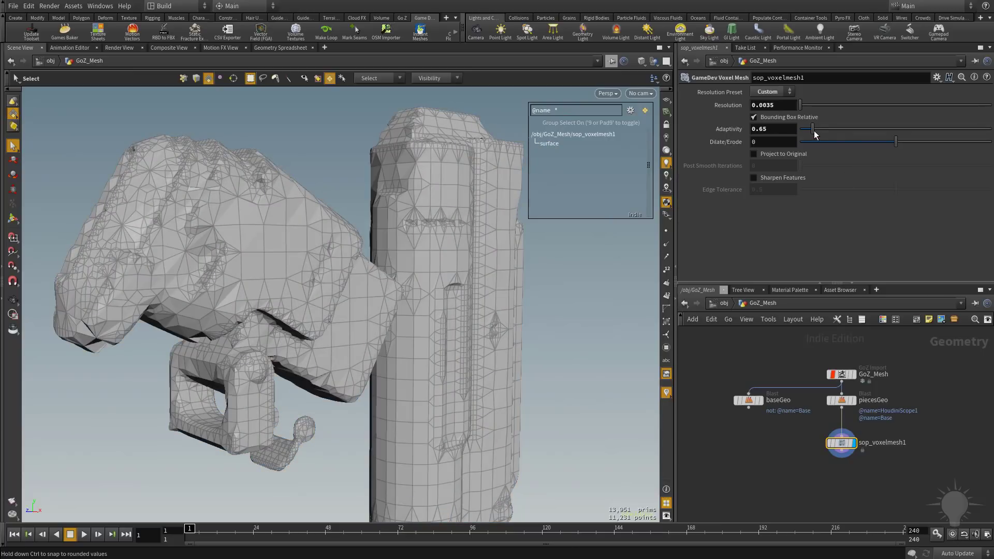
drag(814, 131, 805, 128)
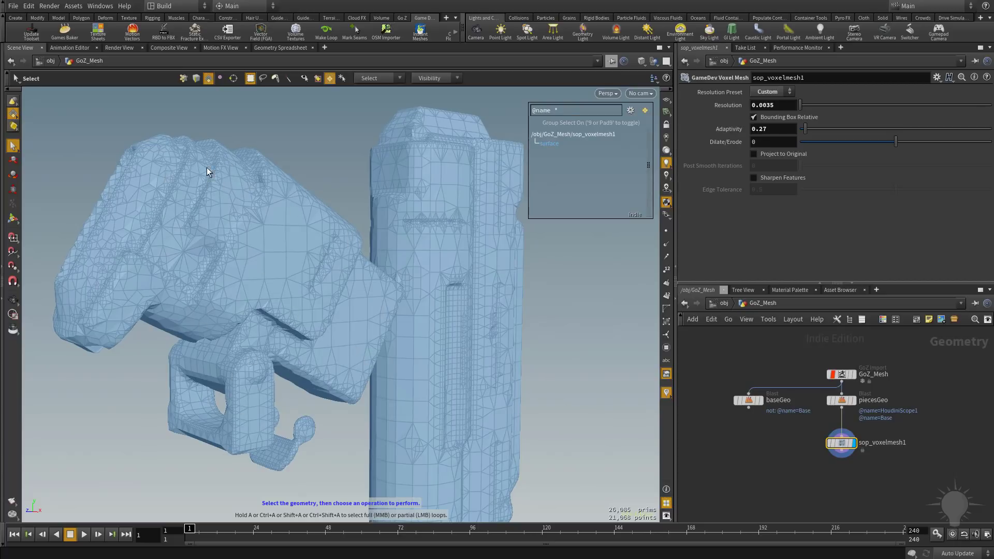
Set the voxel mesh node's Adaptivity to 0.1
click(760, 128)
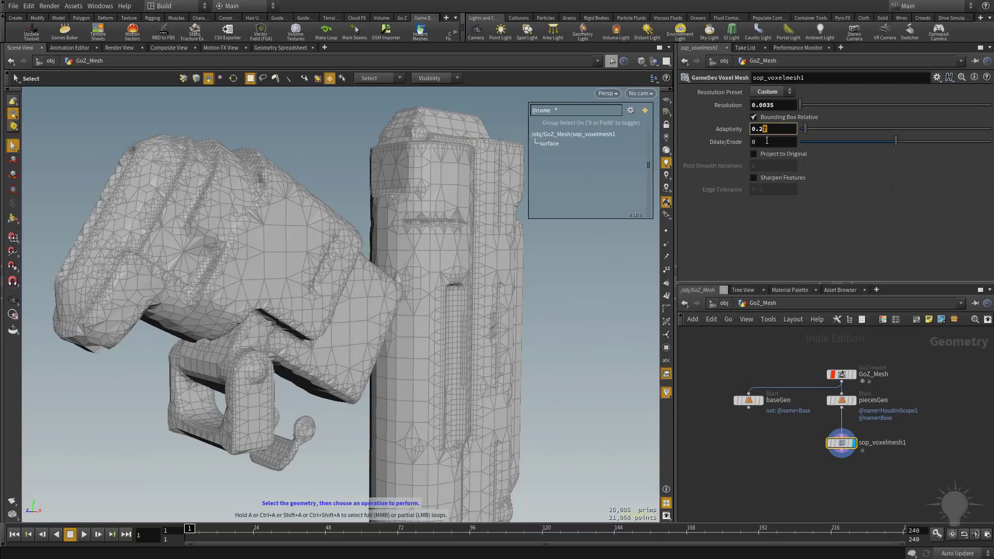
key(BackSpace)
key(BackSpace)
text(1)
key(Return)
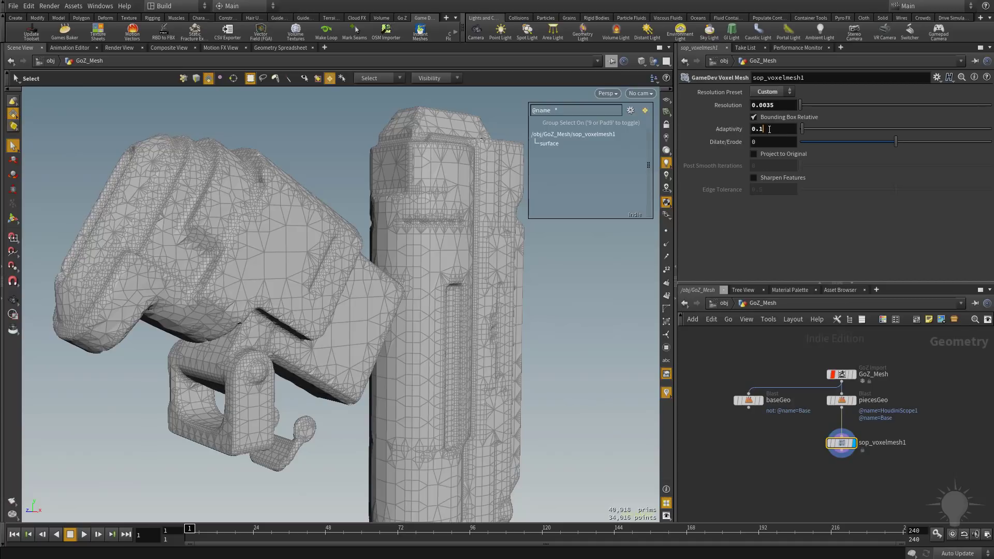
Set the voxel mesh node's Adaptivity to 0.01 and inspect the triangulated surface of the angled scope piece up close
key(BackSpace)
text(01)
key(Return)
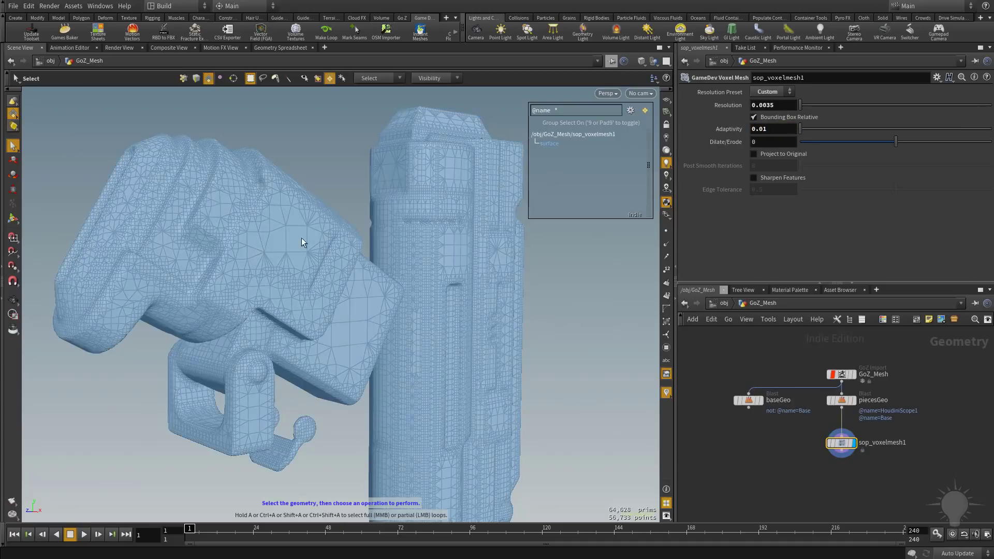
alt+right_drag(302, 237, 405, 264)
alt+drag(406, 264, 271, 264)
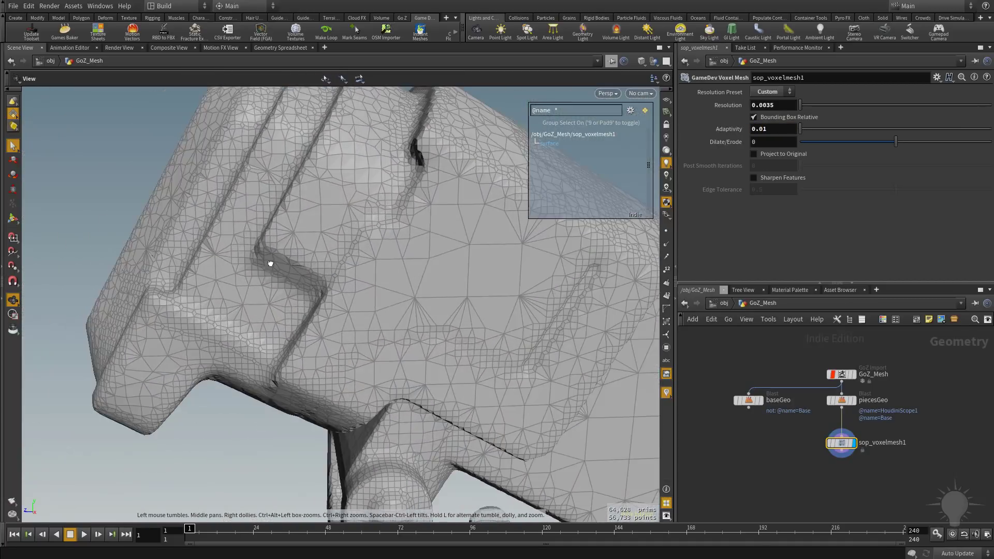
Set the voxel mesh node's Adaptivity to 0.001 and check the surface of the angled scope piece
key(s)
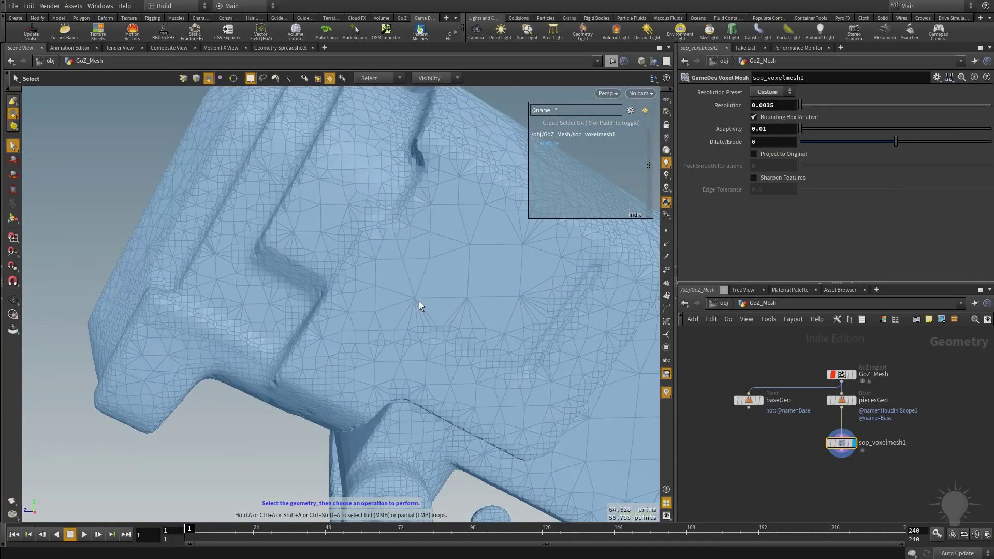
alt+drag(419, 301, 486, 269)
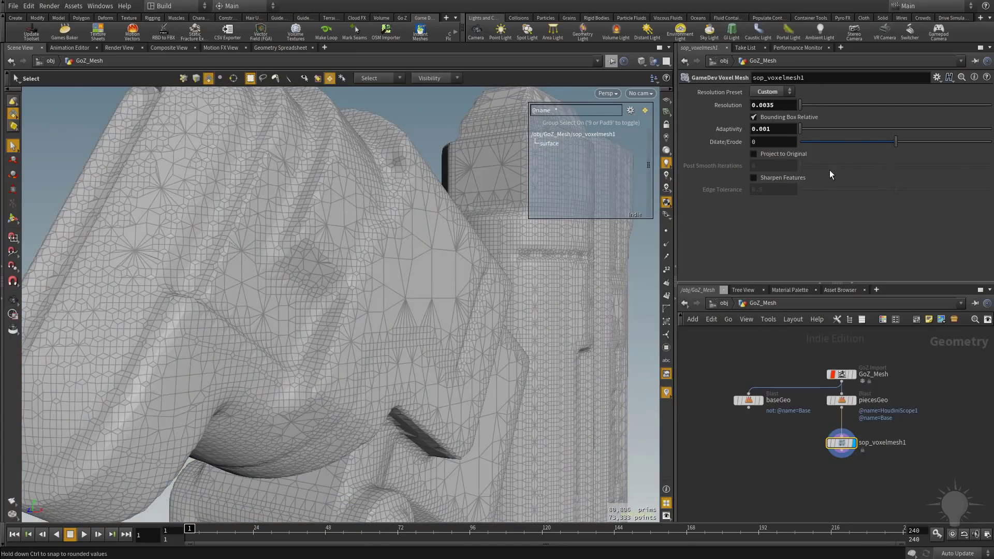
alt+drag(253, 375, 369, 337)
key(s)
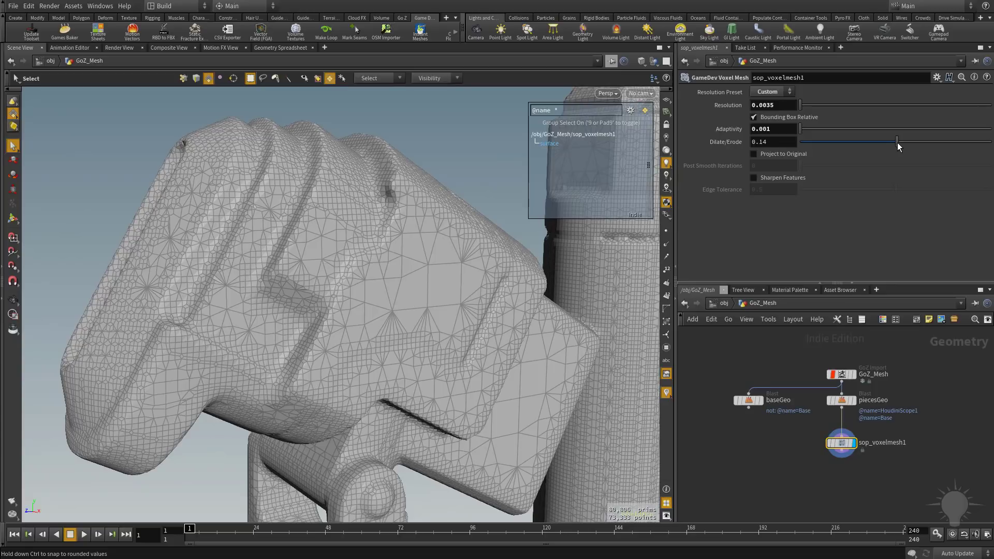
Raise the voxel mesh node's Dilate/Erode value to about 1.11 and then set it to exactly 1
drag(896, 142, 909, 142)
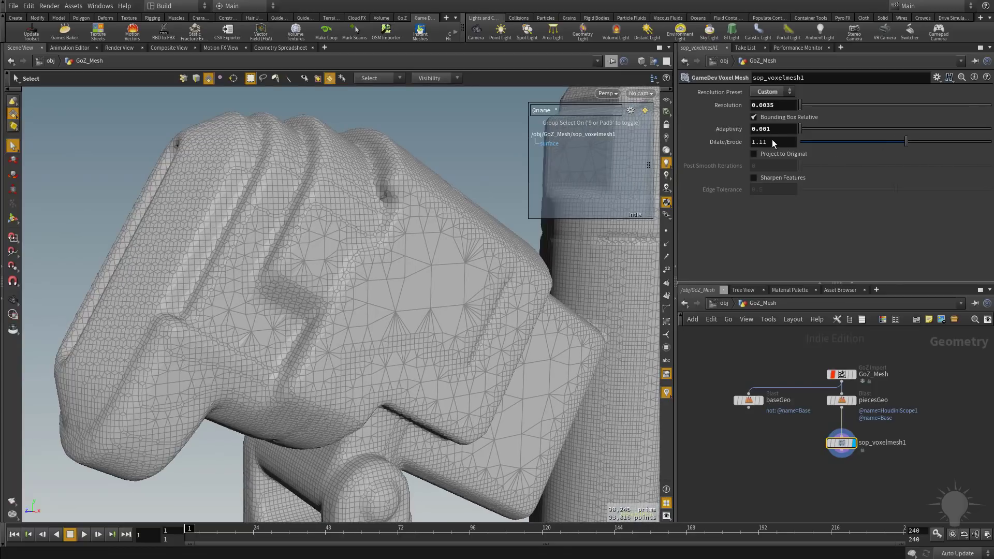
drag(774, 140, 726, 143)
text(1)
key(Return)
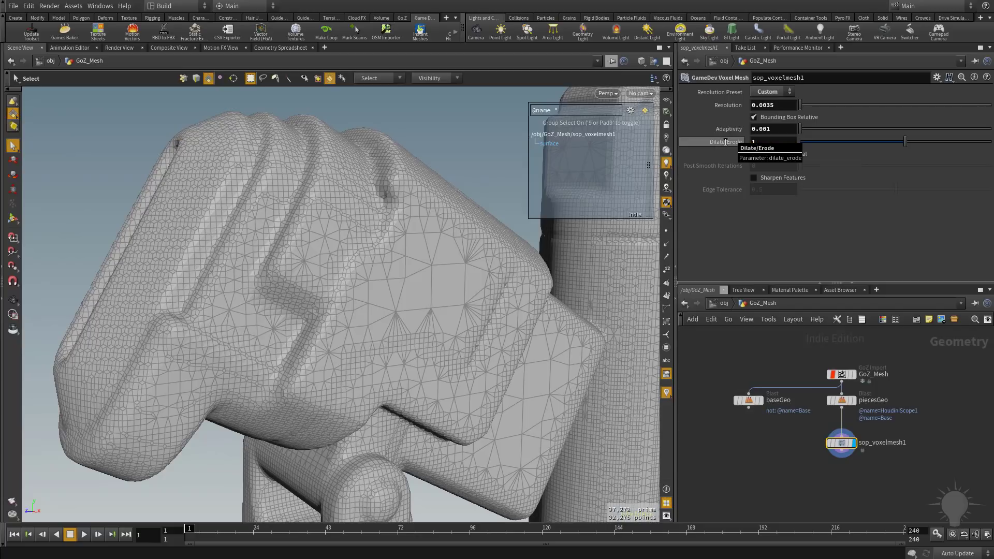
Examine the dilated mesh on the angled scope piece and on the flat table with its arms
alt+right_drag(373, 222, 344, 231)
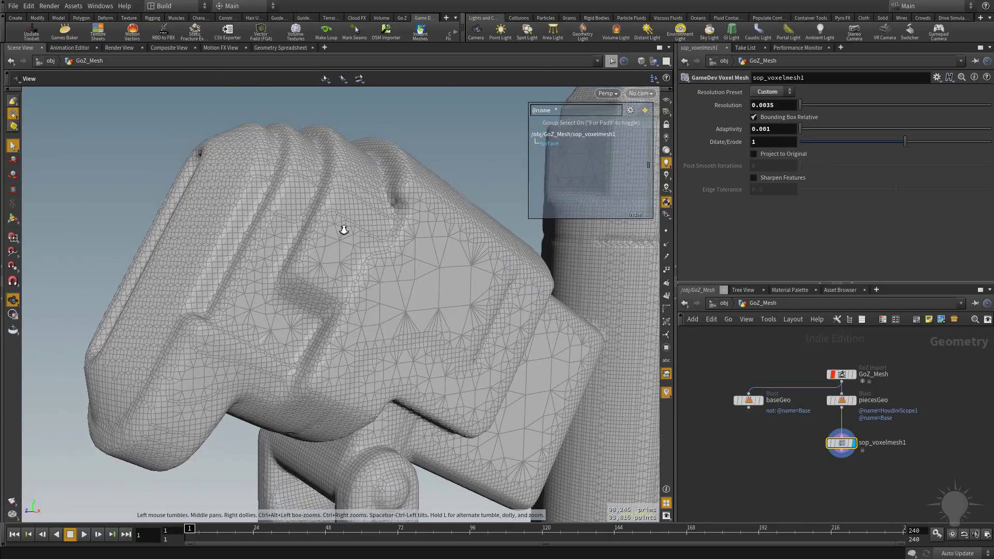
alt+middle_drag(343, 231, 289, 176)
alt+drag(289, 176, 437, 290)
alt+right_drag(437, 290, 500, 339)
alt+drag(499, 339, 475, 326)
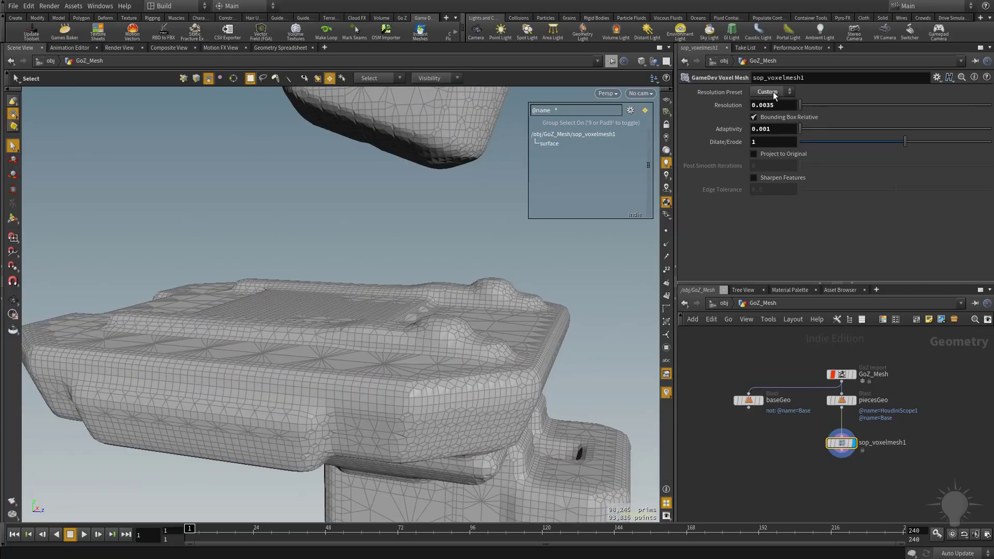
click(380, 337)
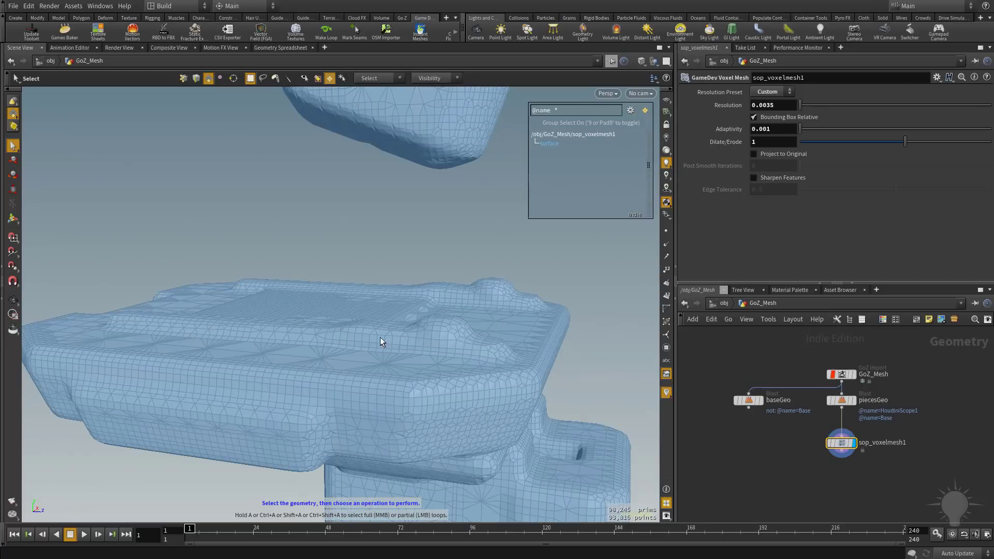
click(521, 427)
click(619, 242)
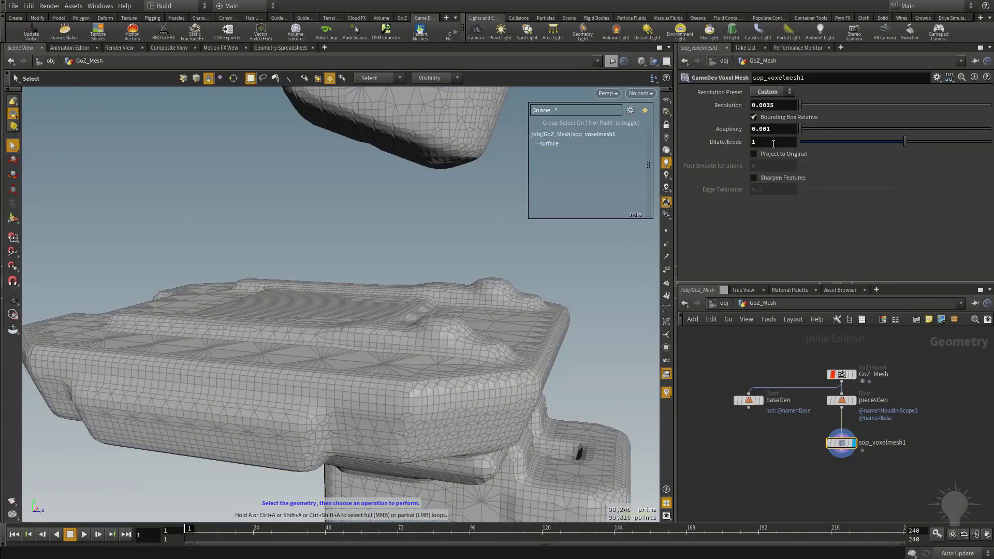
Reset both Dilate/Erode and Adaptivity on the voxel mesh node to 0
double_click(774, 143)
text(0)
key(Return)
double_click(772, 129)
text(0)
key(Return)
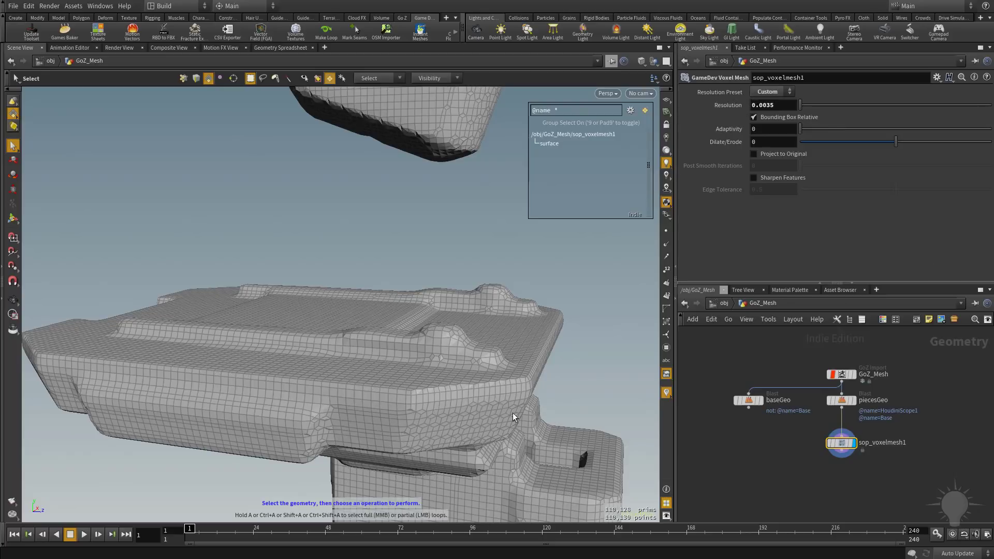
Set the voxel mesh node's Resolution to 0.001 and check the detail on the table's arms and screws
click(412, 357)
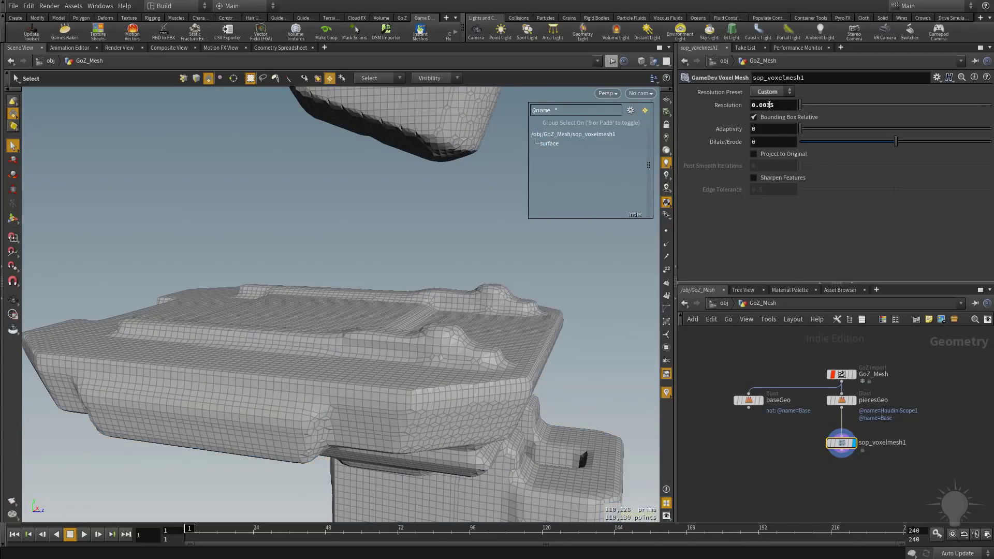
drag(767, 106, 852, 169)
text(1)
key(Return)
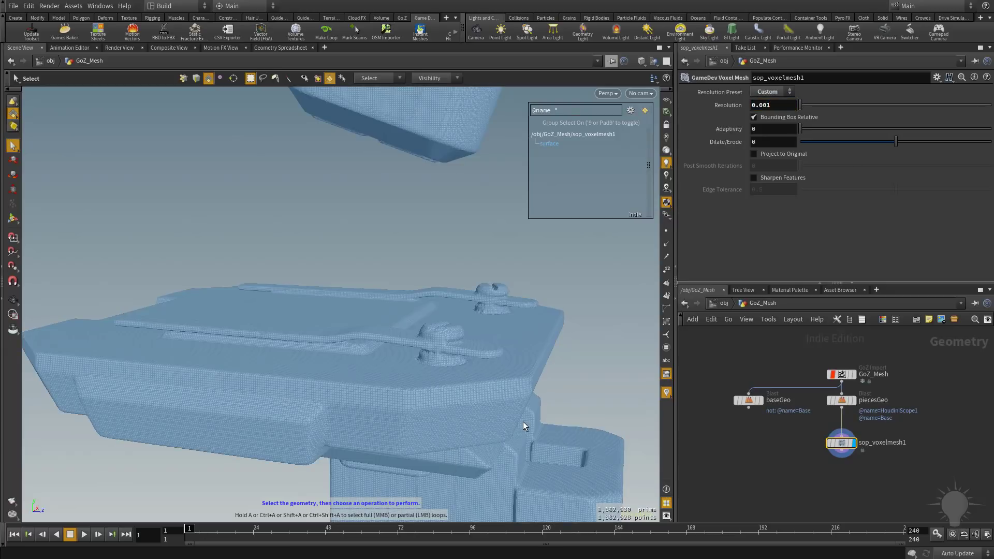
drag(572, 384, 595, 307)
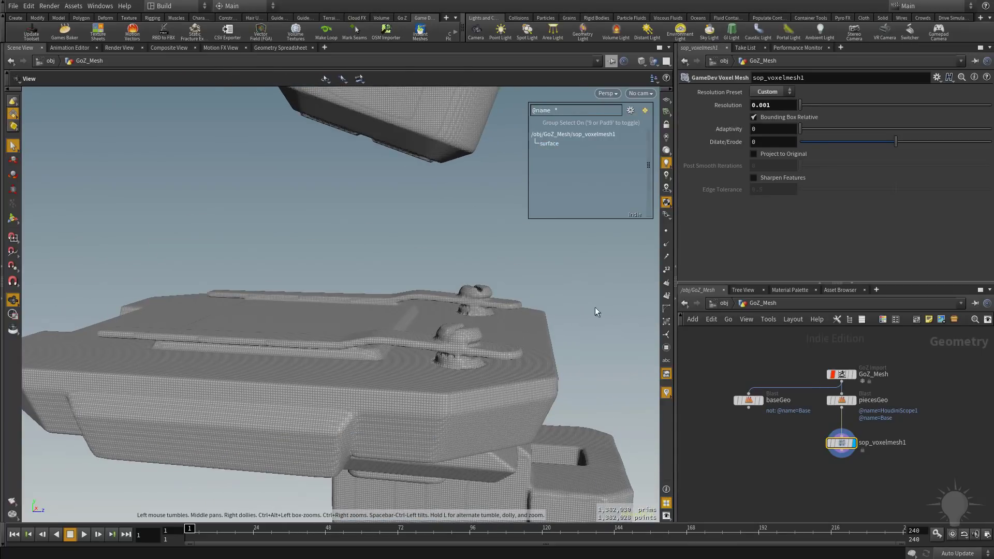
key(s)
Set Dilate/Erode to 1 and check how the table's arms merge with its surface
click(774, 139)
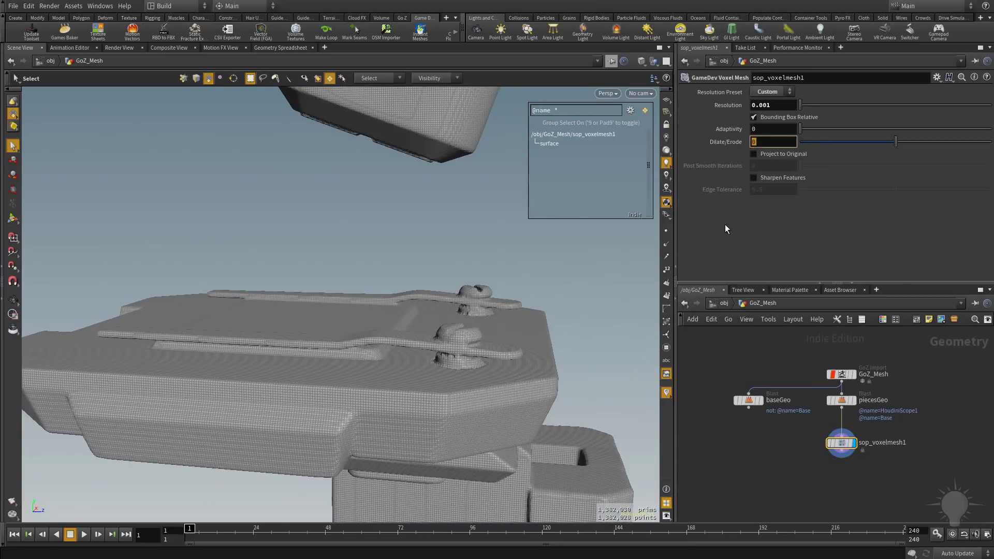
text(1)
key(Return)
key(Escape)
drag(606, 337, 575, 310)
key(s)
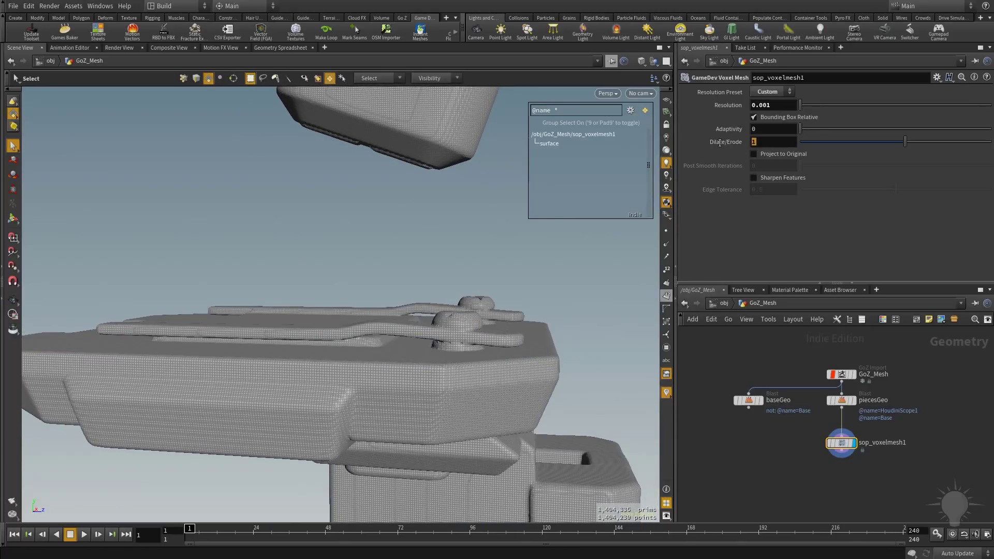
Increase Dilate/Erode to 2 and check the gaps under the table's arms
text(2)
key(Return)
key(Escape)
mouse_move(616, 259)
mouse_down()
mouse_move(628, 244)
mouse_move(593, 251)
mouse_move(611, 248)
mouse_up()
alt+drag(566, 304, 555, 315)
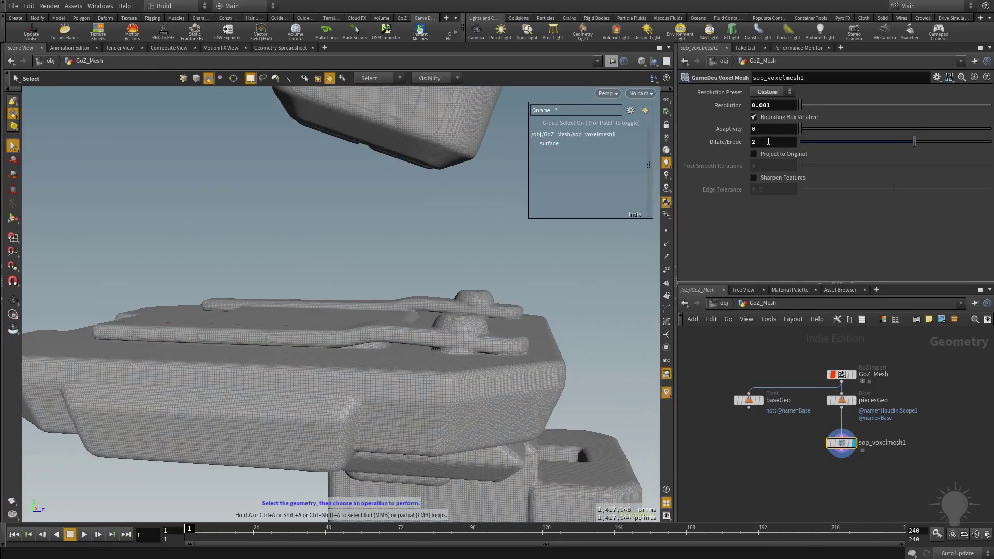
Increase the voxel mesh node's Dilate/Erode to 3 and then to 3.5
drag(768, 141, 699, 141)
text(3)
key(Return)
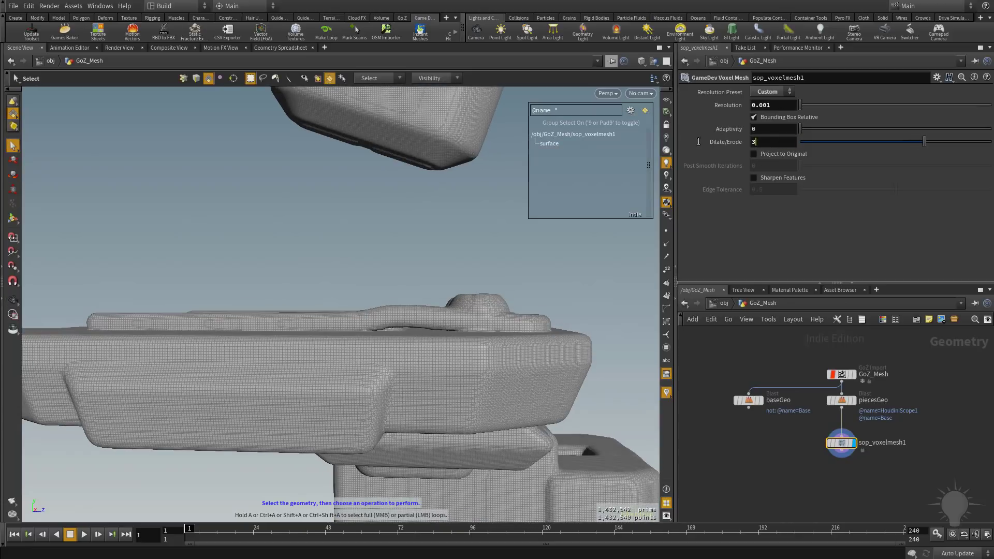
text(.5)
key(Return)
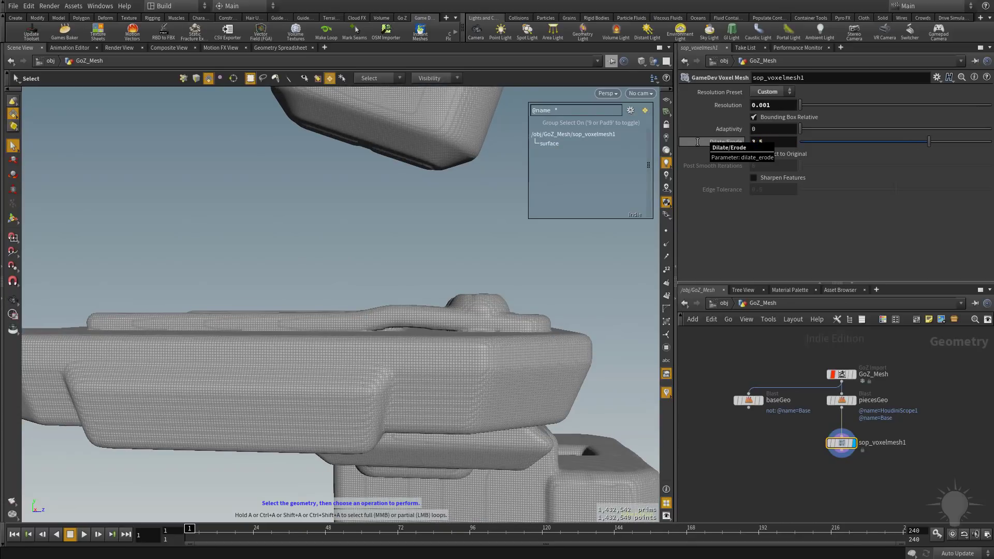
Set the voxel mesh node's Dilate/Erode to 3.7
key(BackSpace)
text(7)
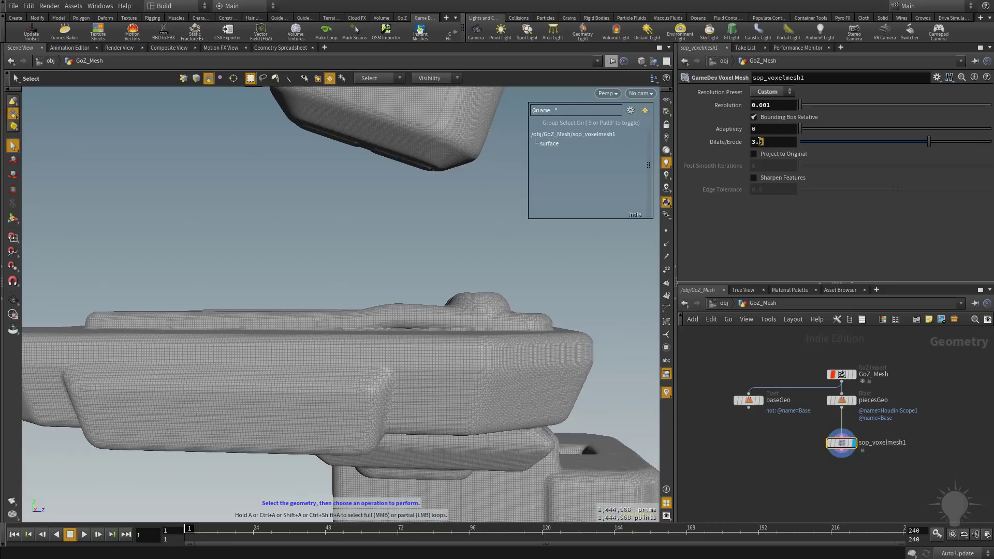
key(Return)
Examine the whole fused scope and the table's arms for rounded edges and remaining gaps
alt+right_drag(440, 237, 381, 237)
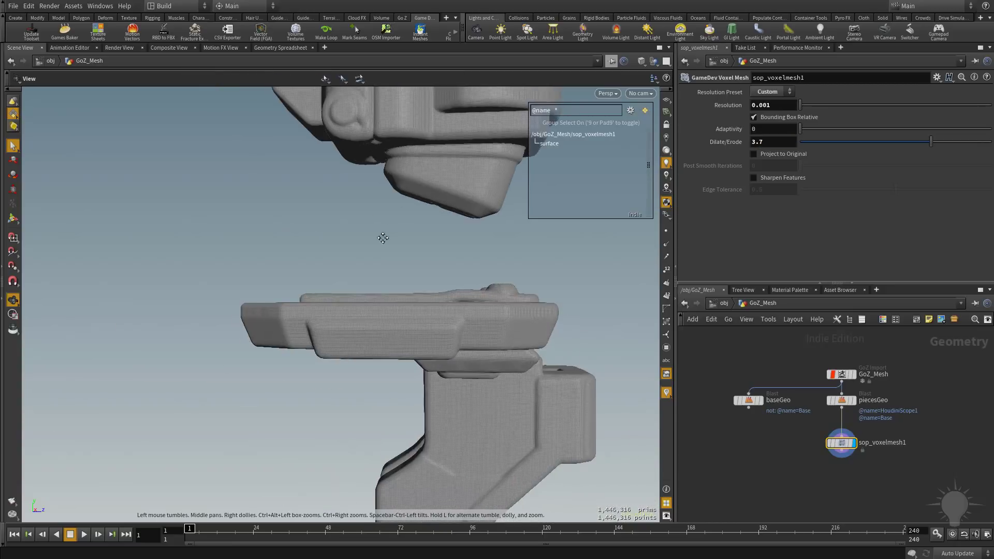
alt+drag(381, 237, 432, 307)
key(s)
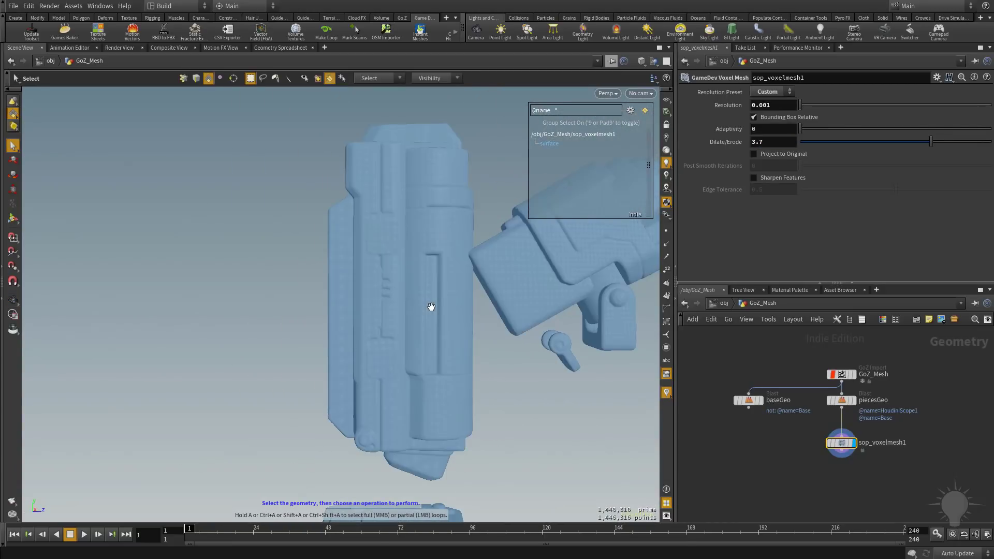
alt+middle_drag(377, 300, 575, 213)
alt+drag(575, 213, 450, 377)
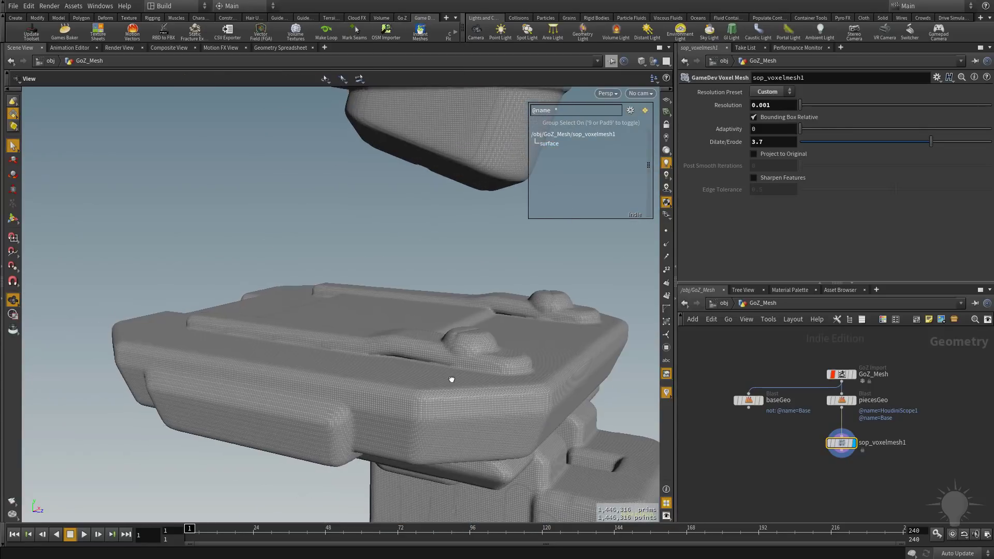
key(s)
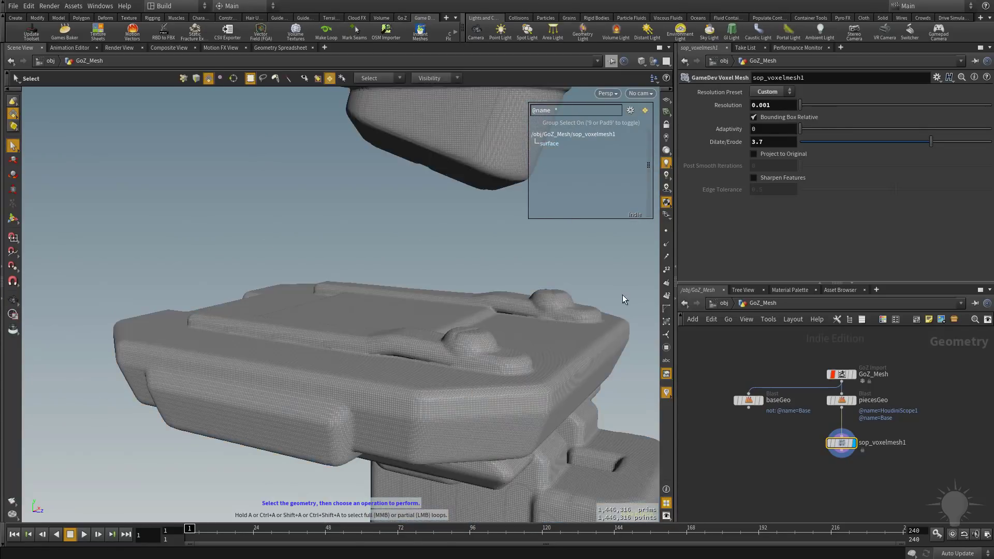
alt+middle_drag(528, 365, 474, 371)
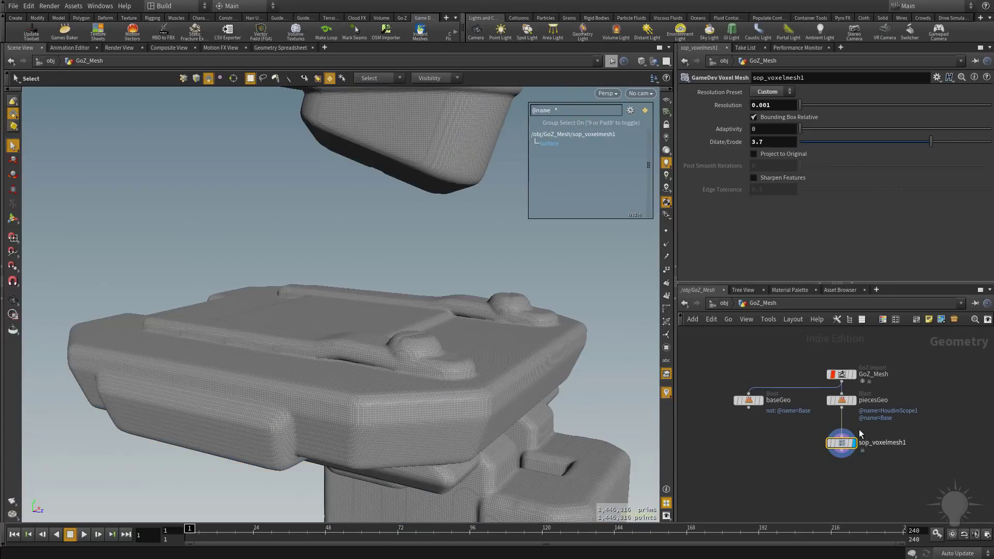
Display the piecesGeo node's original coloured geometry and view the table and eyepiece from the side
click(846, 405)
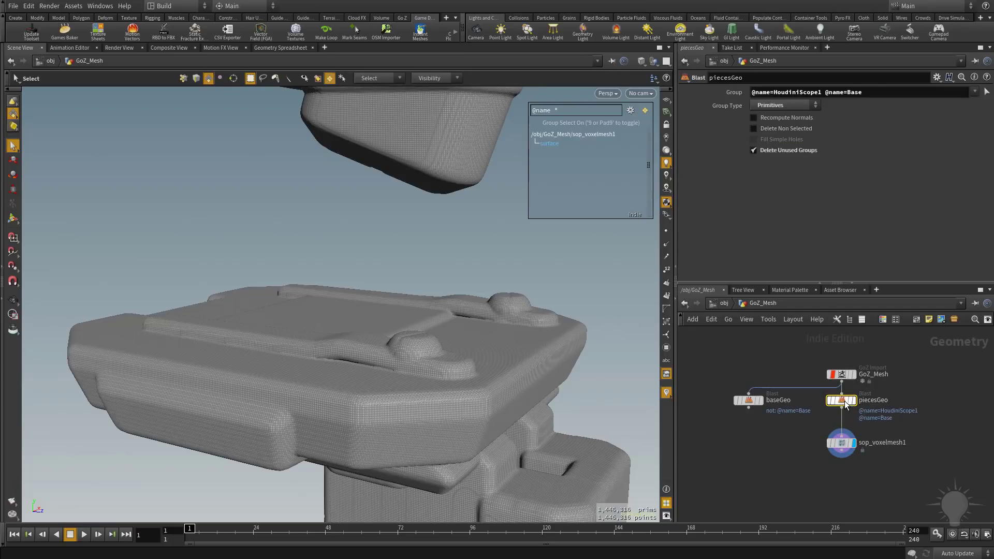
click(854, 403)
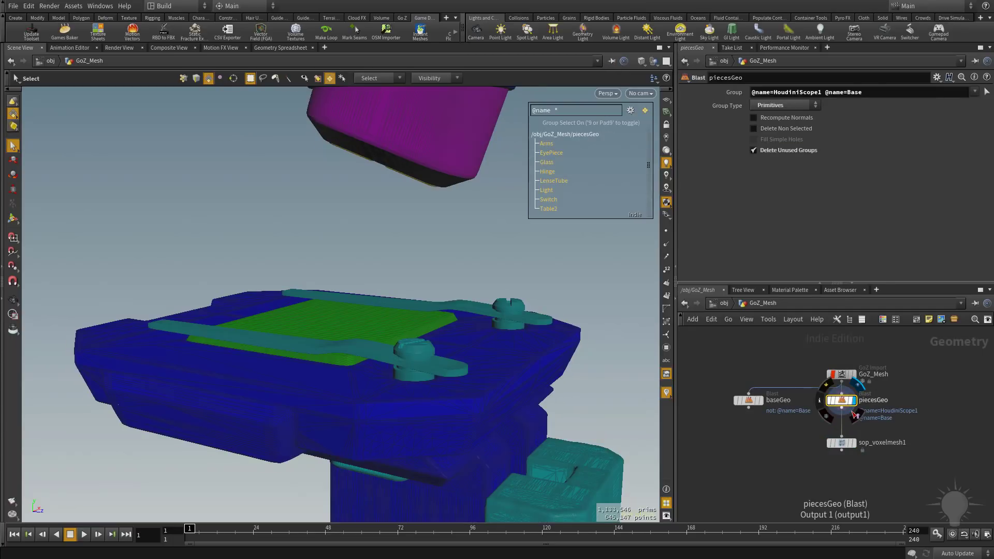
alt+drag(439, 349, 505, 324)
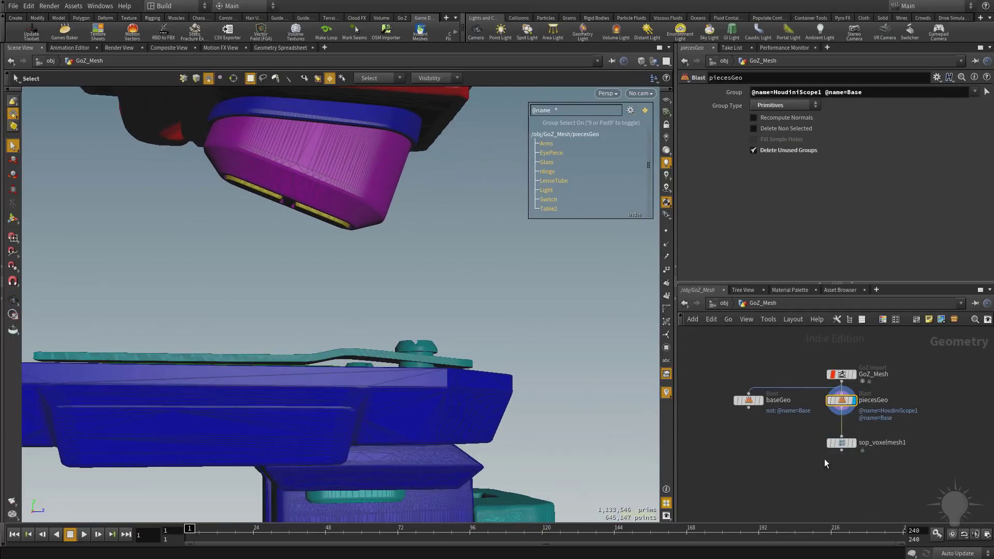
Overlay the sop_voxelmesh1 wireframe on the original pieces and compare its expanded outline around the table
click(840, 443)
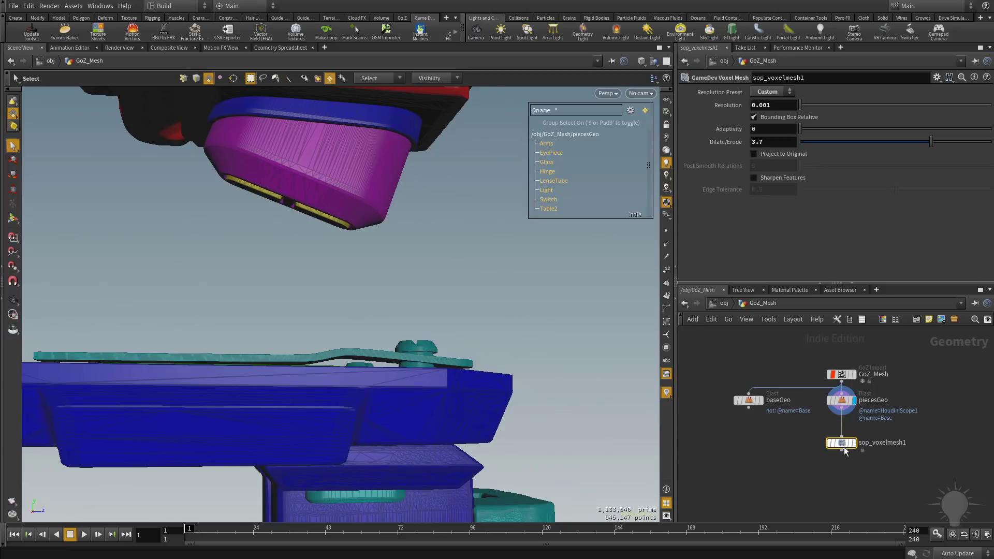
key(Escape)
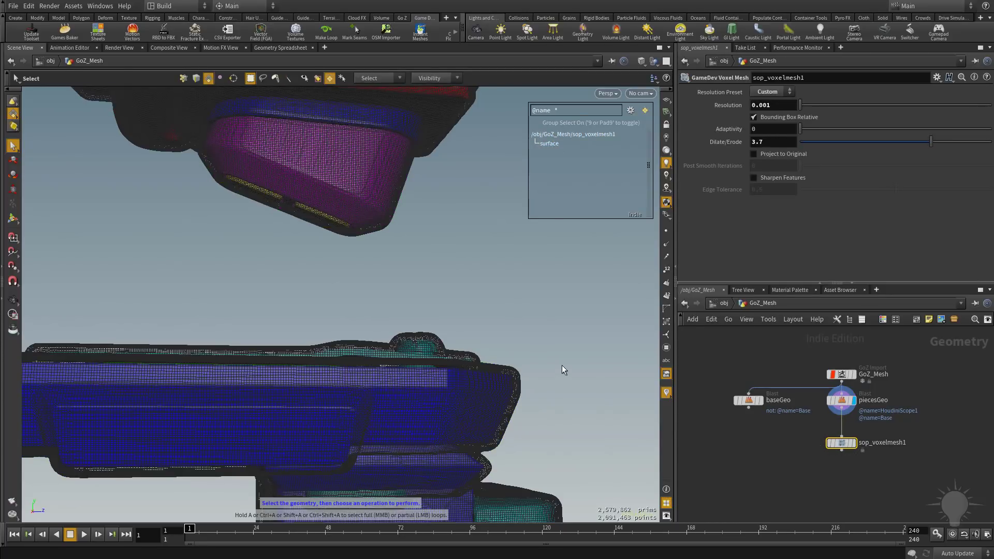
drag(561, 365, 394, 346)
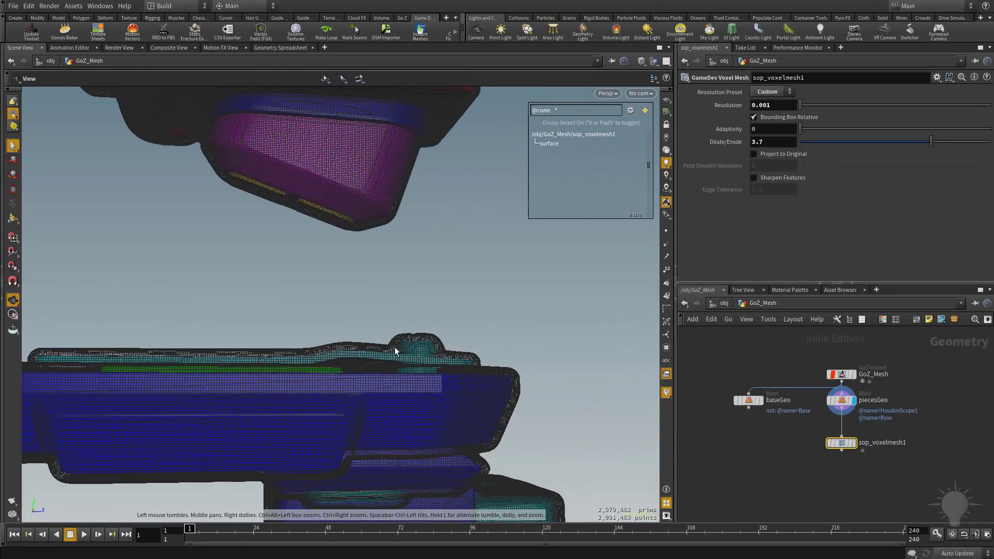
key(s)
alt+drag(572, 391, 497, 383)
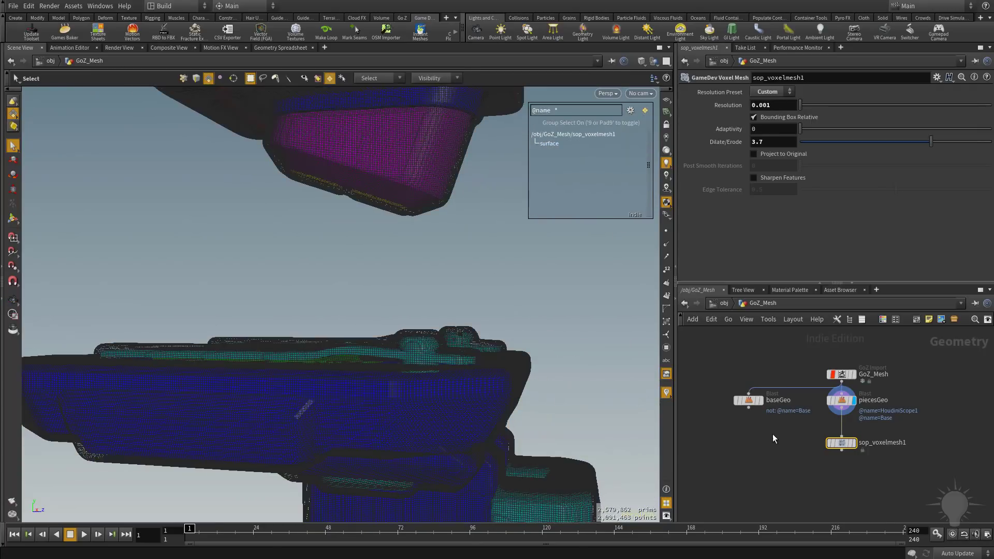
Display sop_voxelmesh1 again, enable Project to Original, and inspect the projected surface on the table and scope body
click(851, 446)
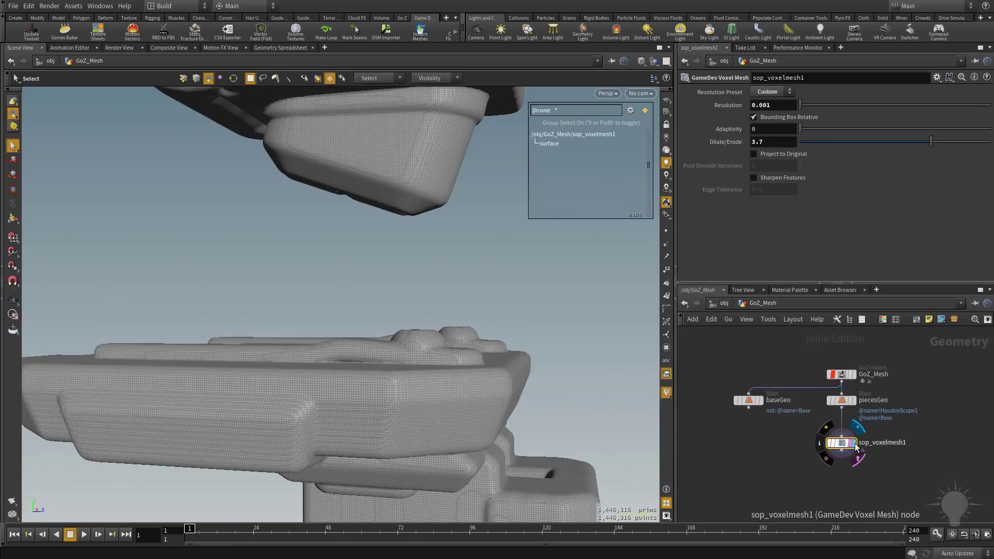
click(754, 155)
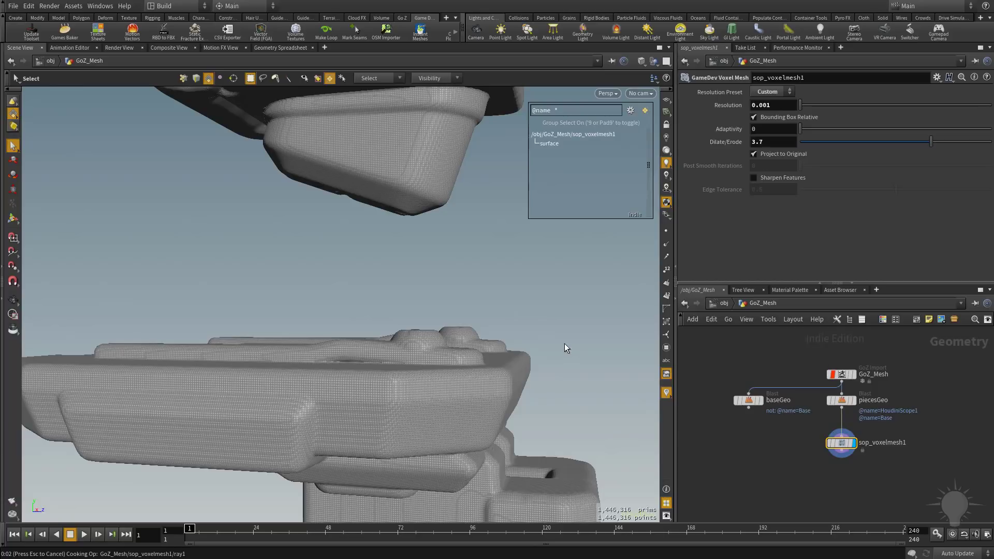
key(Escape)
drag(565, 343, 403, 264)
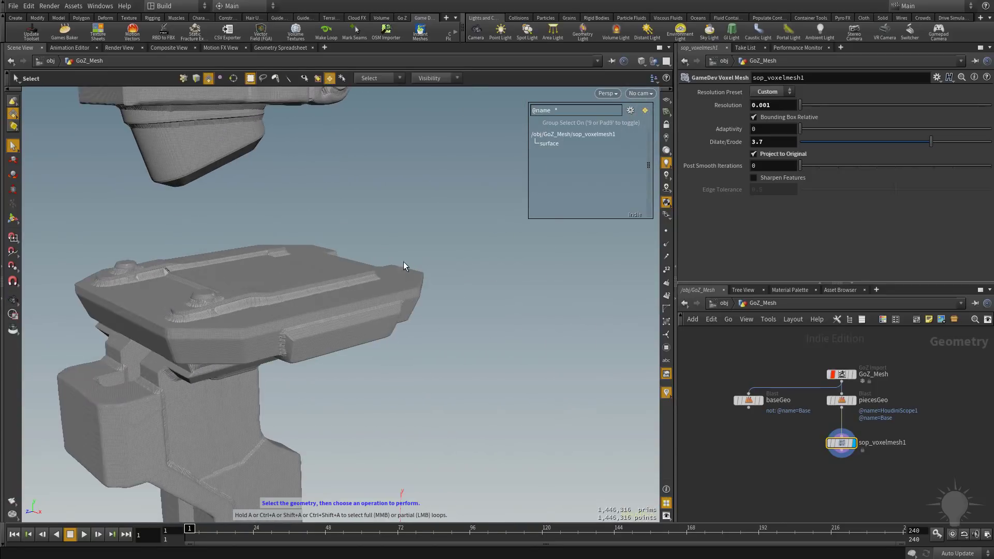
drag(238, 393, 372, 443)
drag(287, 236, 331, 228)
middle_drag(331, 228, 324, 452)
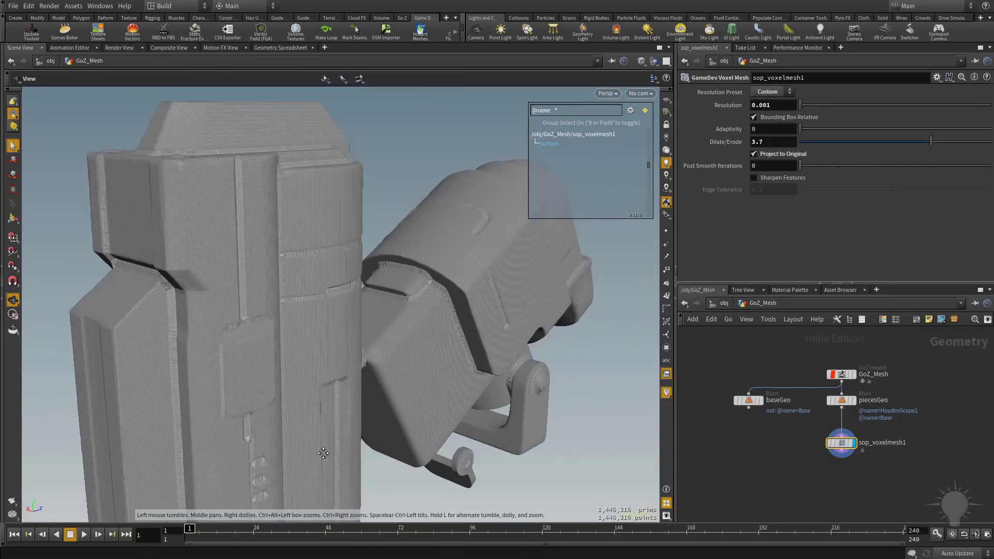
Examine the projected surface around the scope body and eyepiece, and close up on the table's raised details
drag(324, 453, 350, 411)
drag(469, 405, 439, 523)
key(s)
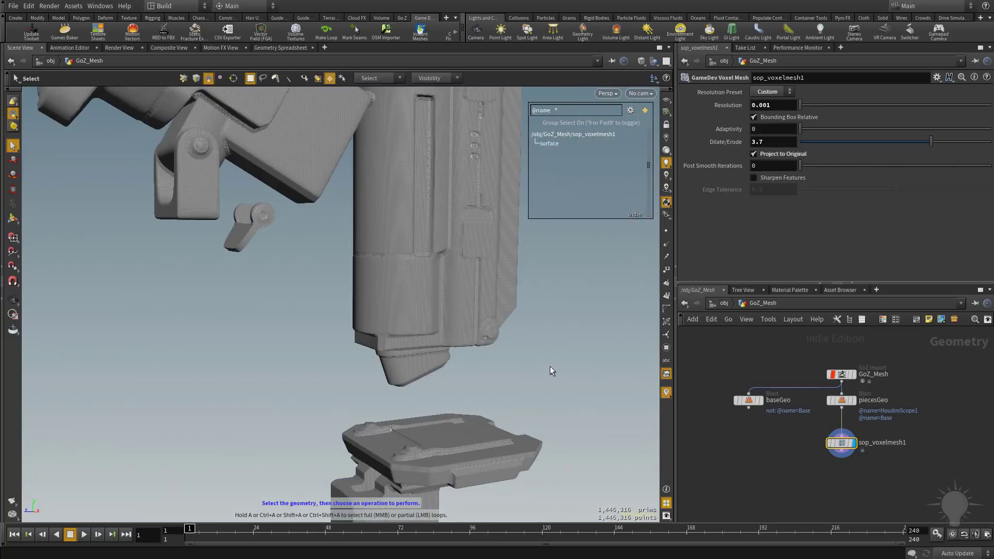
drag(550, 366, 432, 352)
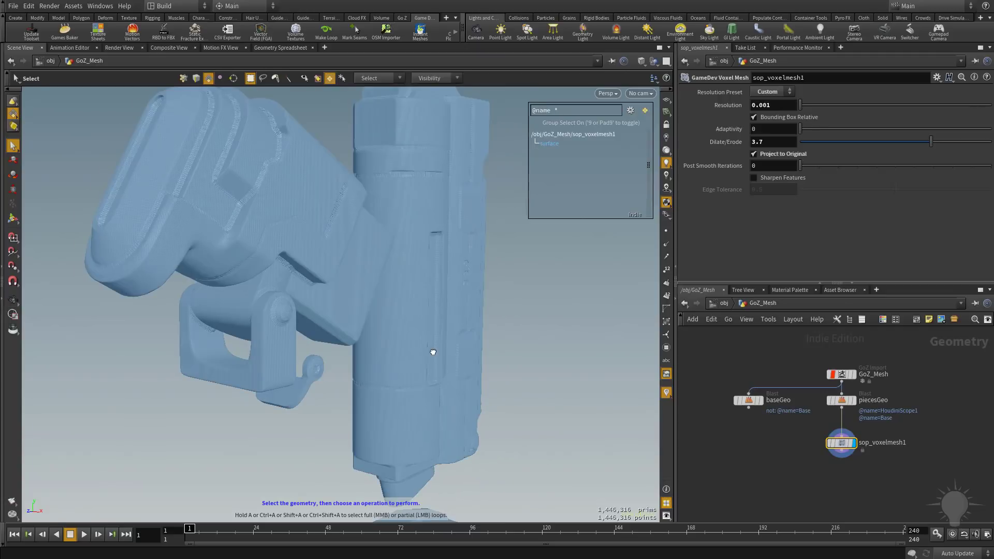
key(Escape)
drag(433, 352, 363, 386)
right_drag(362, 386, 618, 329)
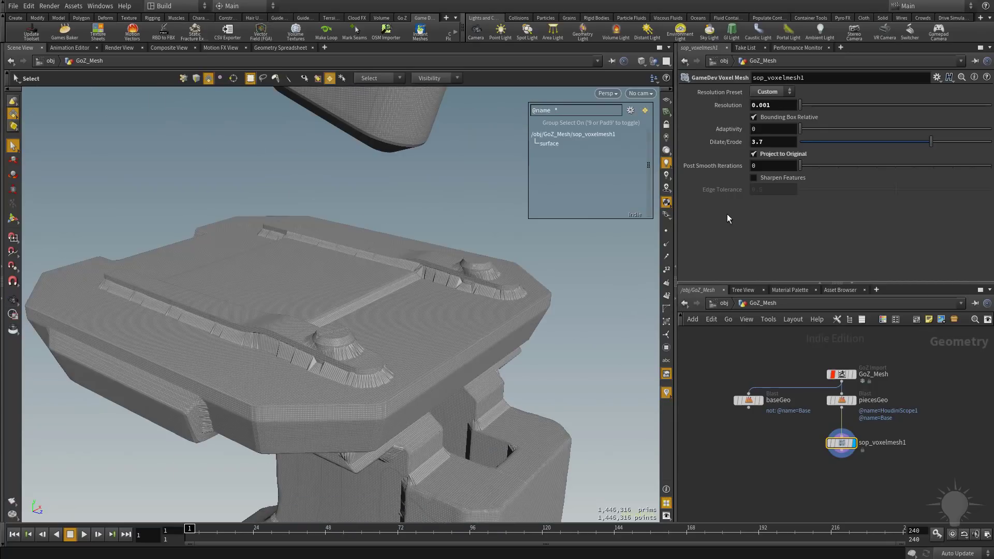
Set Post Smooth Iterations to 1 on sop_voxelmesh1 and enable Sharpen Features
click(740, 166)
text(1)
key(Return)
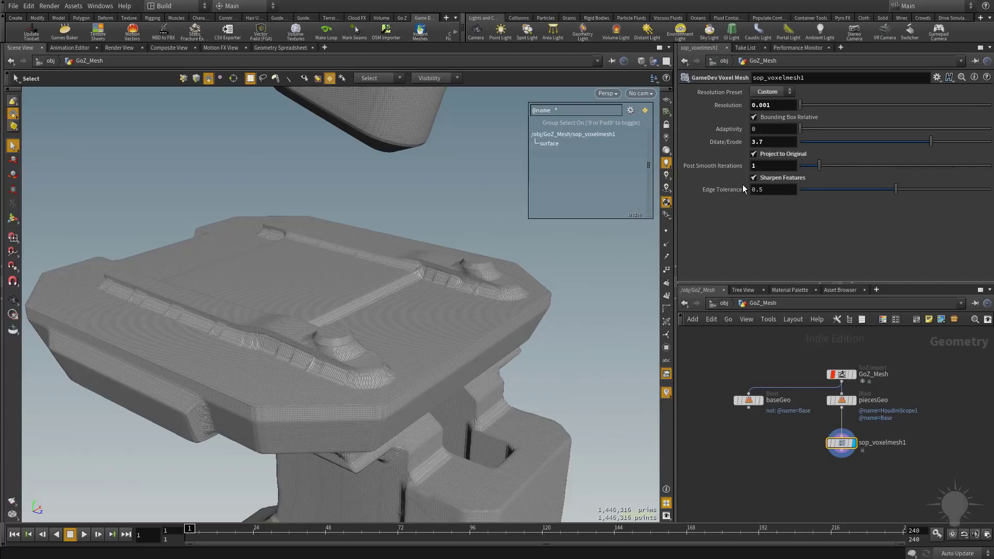
Inspect the smoothed scope body and eyepiece, turning Sharpen Features off and on again to compare the edges
alt+middle_drag(280, 104, 199, 323)
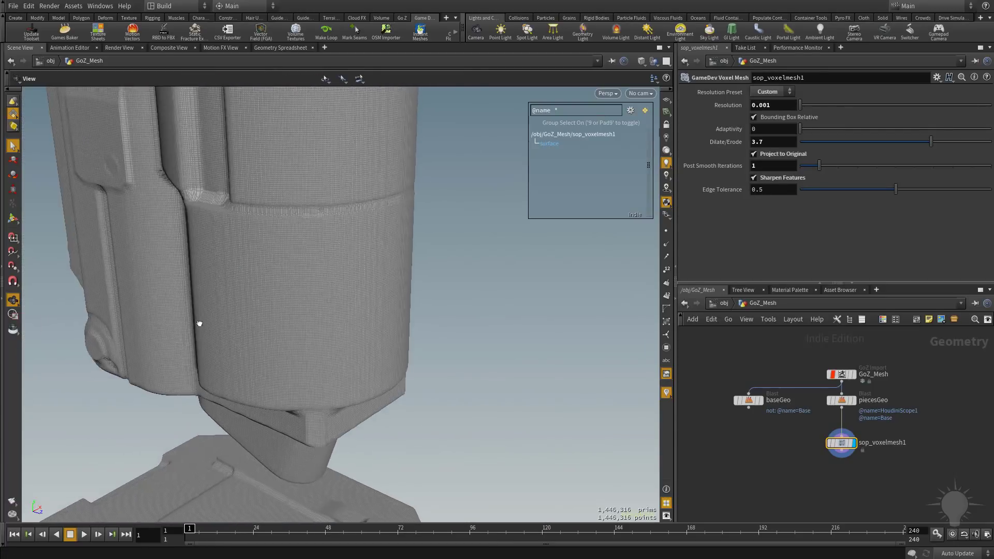
alt+drag(200, 323, 321, 328)
alt+right_drag(322, 328, 290, 316)
click(754, 178)
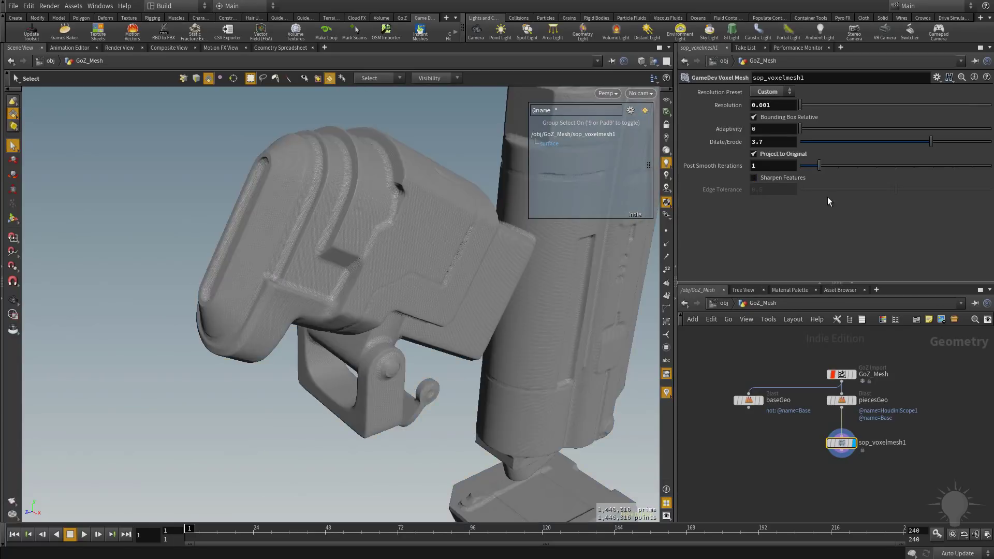
click(753, 178)
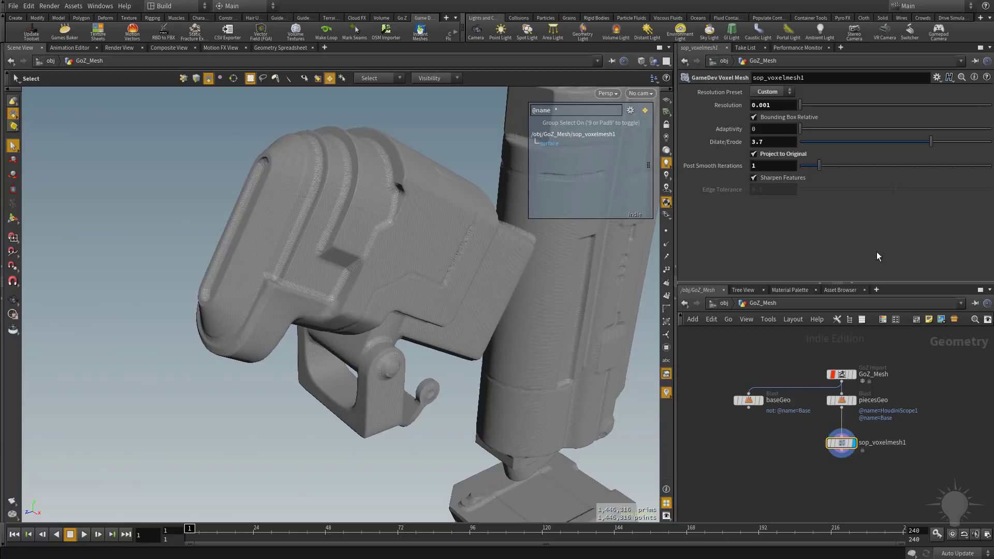